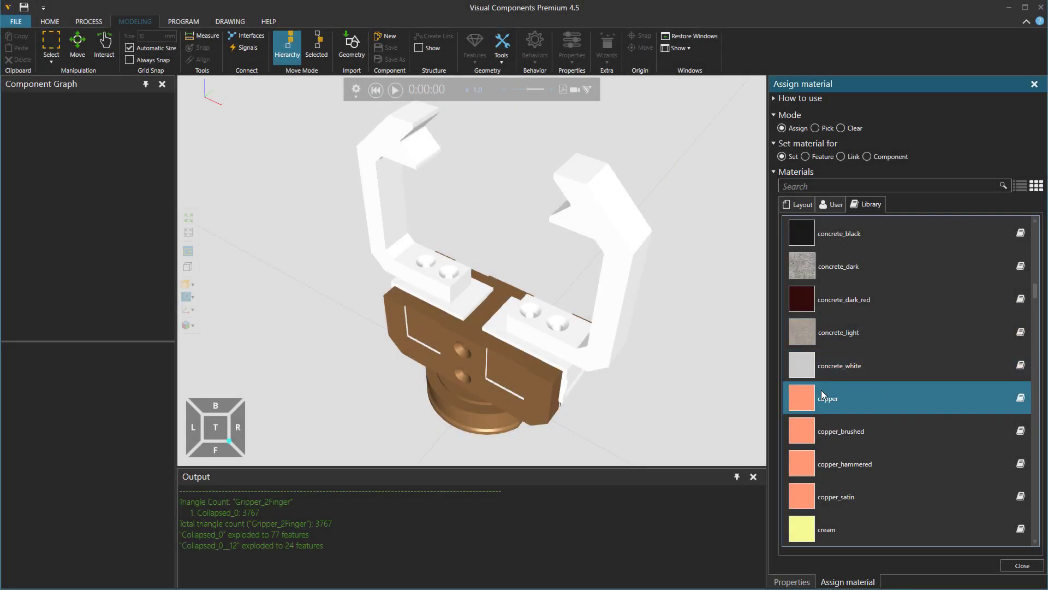
# Apply copper material to both gripper fingers and raise the TCP frame to about Z 120.
pyautogui.click(614, 285)
pyautogui.click(435, 266)
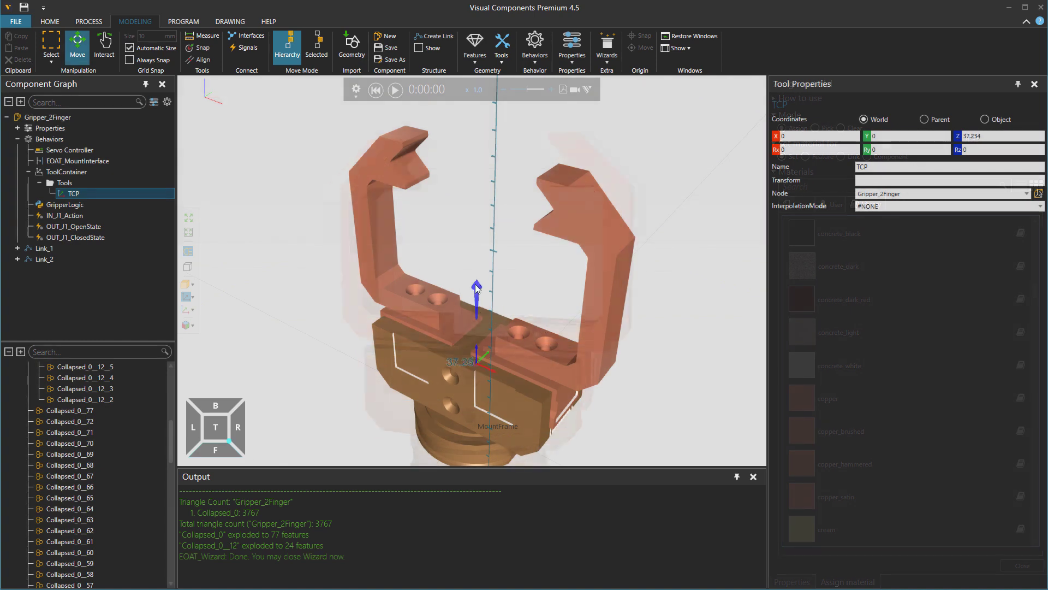
pyautogui.moveTo(476, 288); pyautogui.dragTo(490, 103)
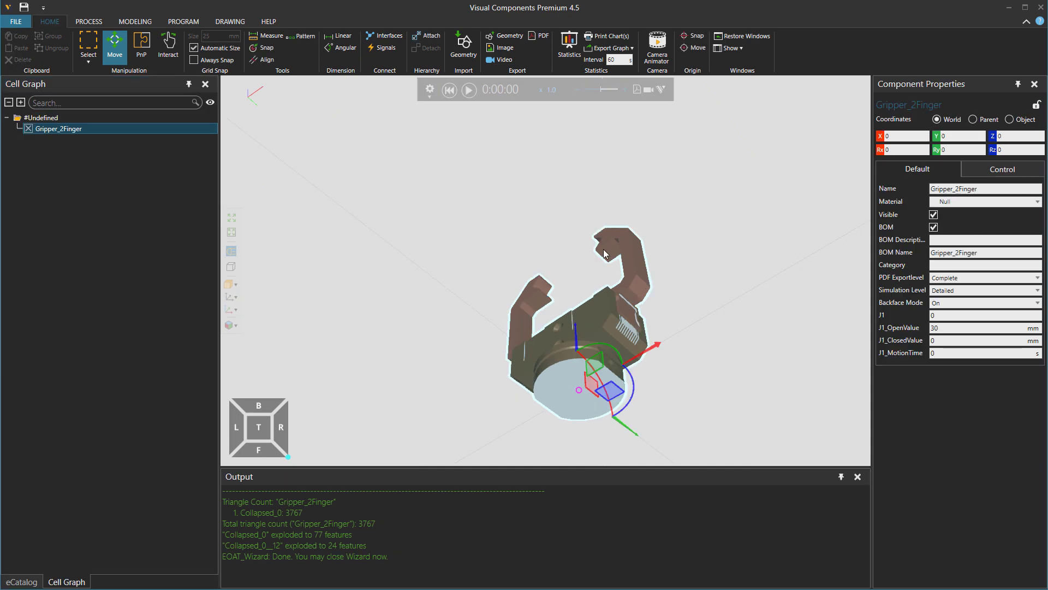
# Drag the Generic Articulated Robot from eCatalog Robots > Visual Components into the layout.
pyautogui.moveTo(604, 253); pyautogui.dragTo(619, 273, button='right')
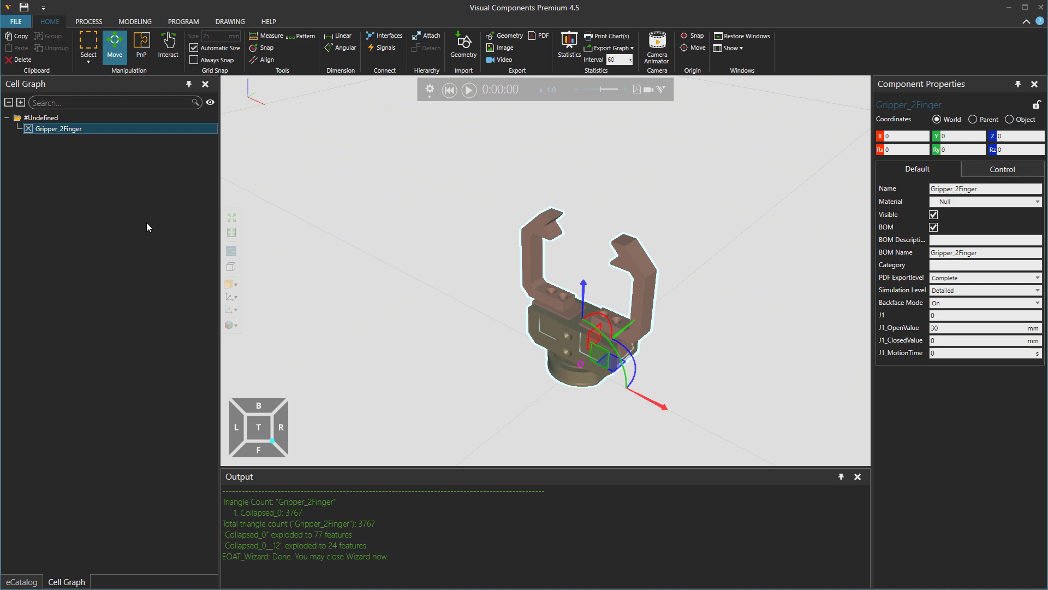
pyautogui.click(24, 581)
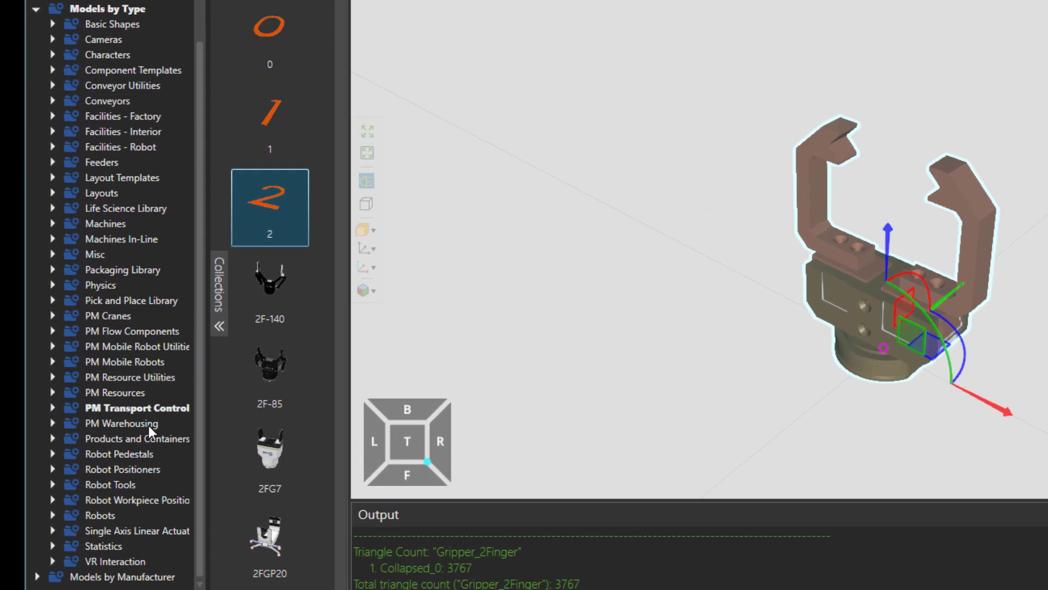
pyautogui.click(53, 514)
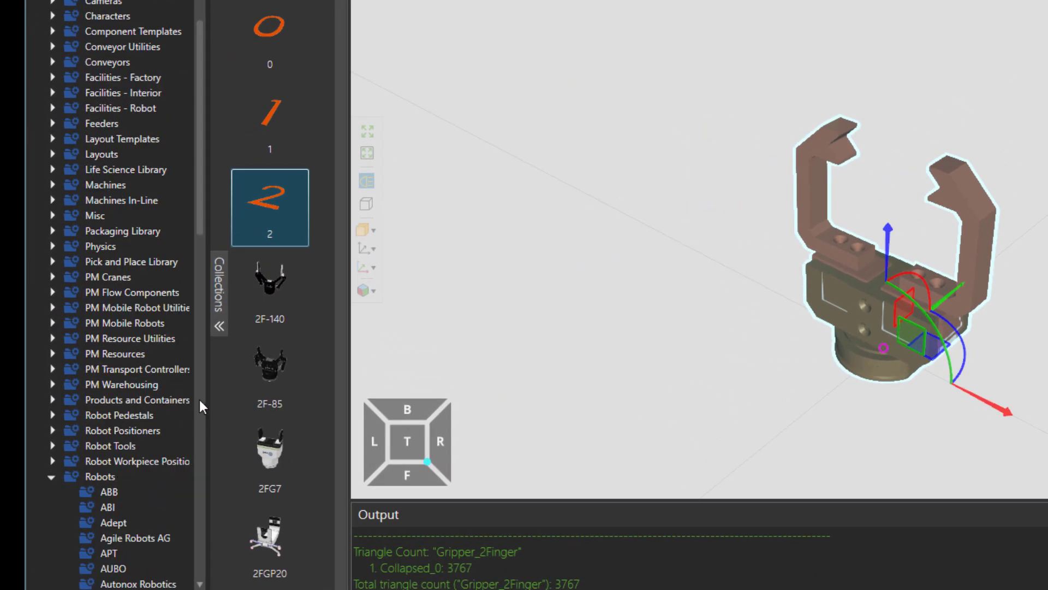
pyautogui.scroll(-10, 158, 398)
pyautogui.scroll(-10, 149, 363)
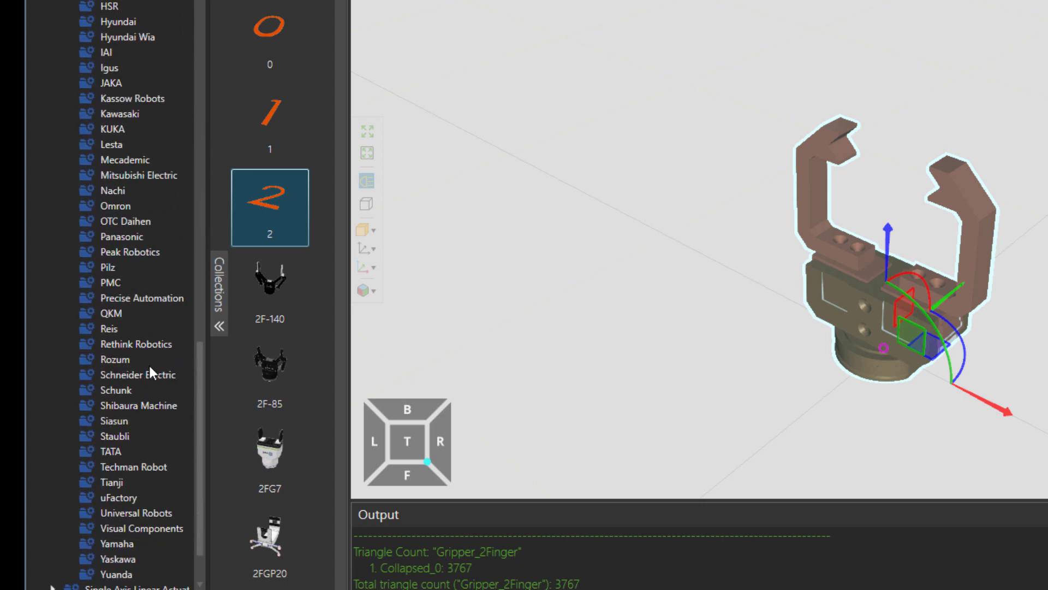
pyautogui.click(143, 528)
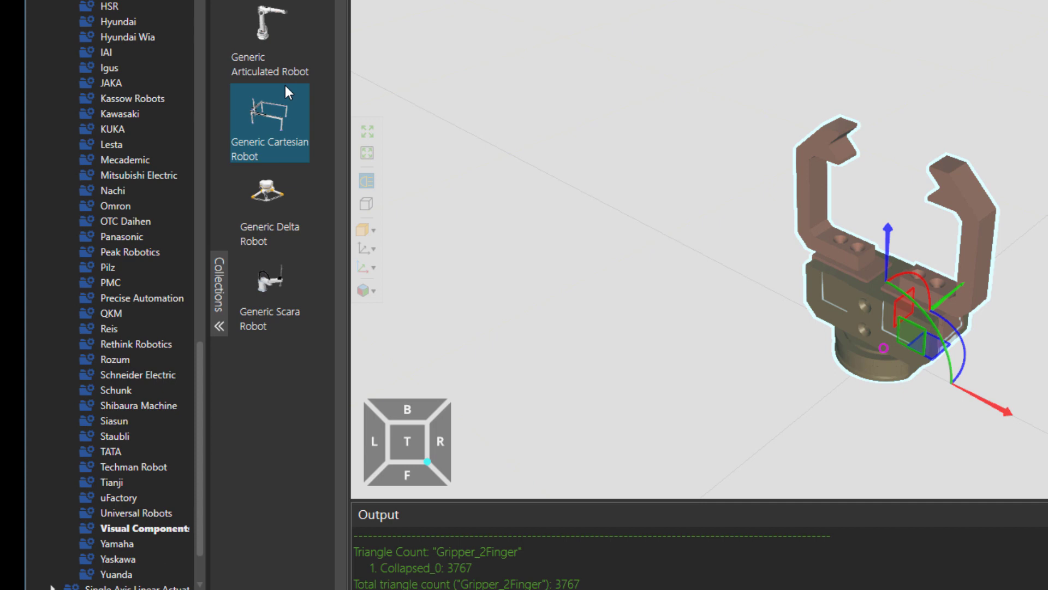
pyautogui.moveTo(268, 32); pyautogui.dragTo(510, 191)
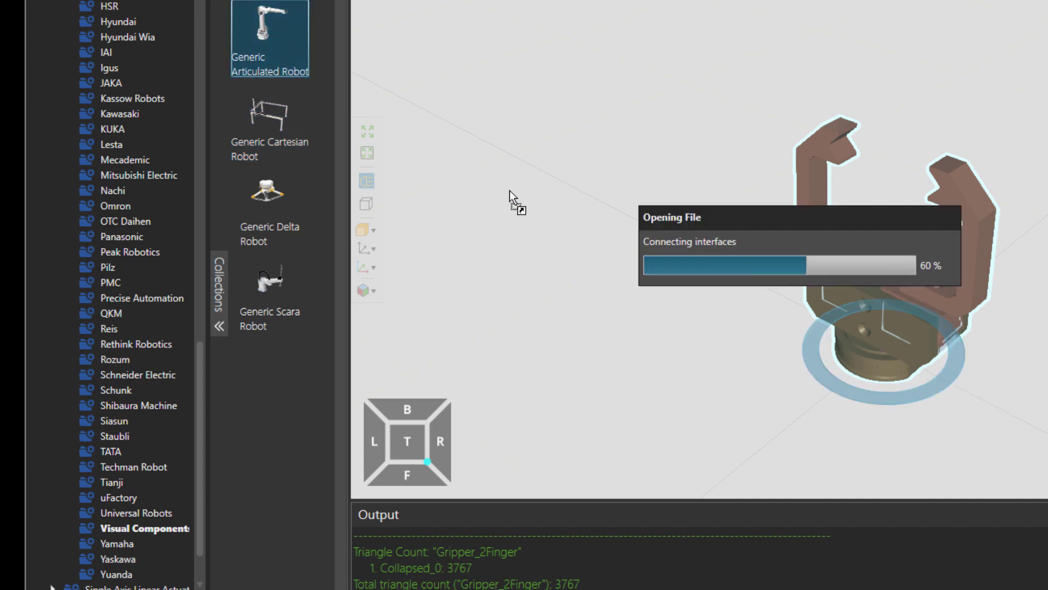
# Move Gripper_2Finger off the robot base and attach it to the robot's flange.
pyautogui.scroll(-5, 581, 211)
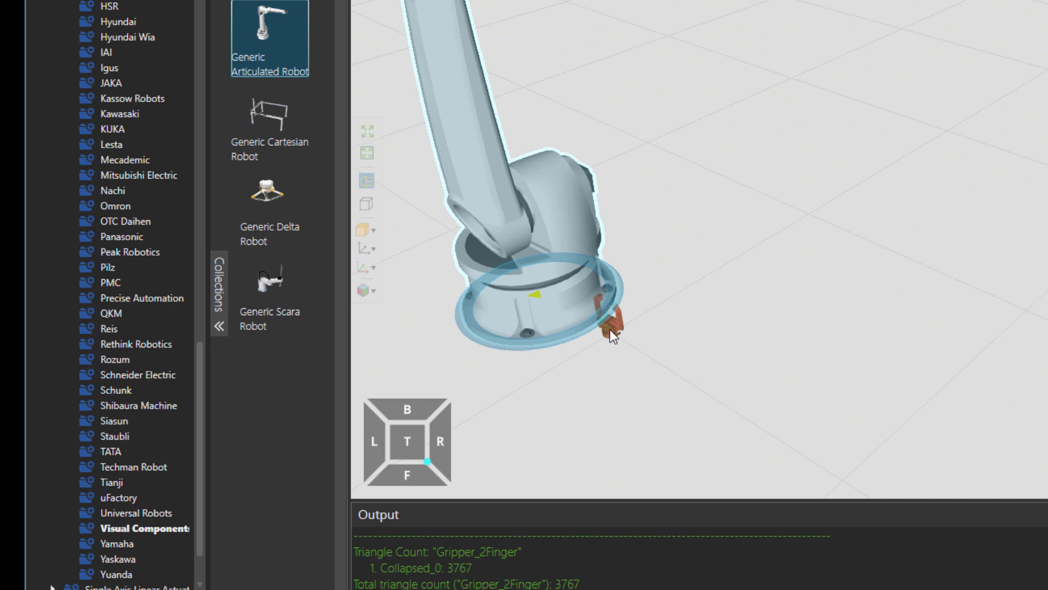
pyautogui.click(611, 329)
pyautogui.moveTo(612, 327); pyautogui.dragTo(785, 171)
pyautogui.moveTo(692, 109); pyautogui.dragTo(730, 227, button='right')
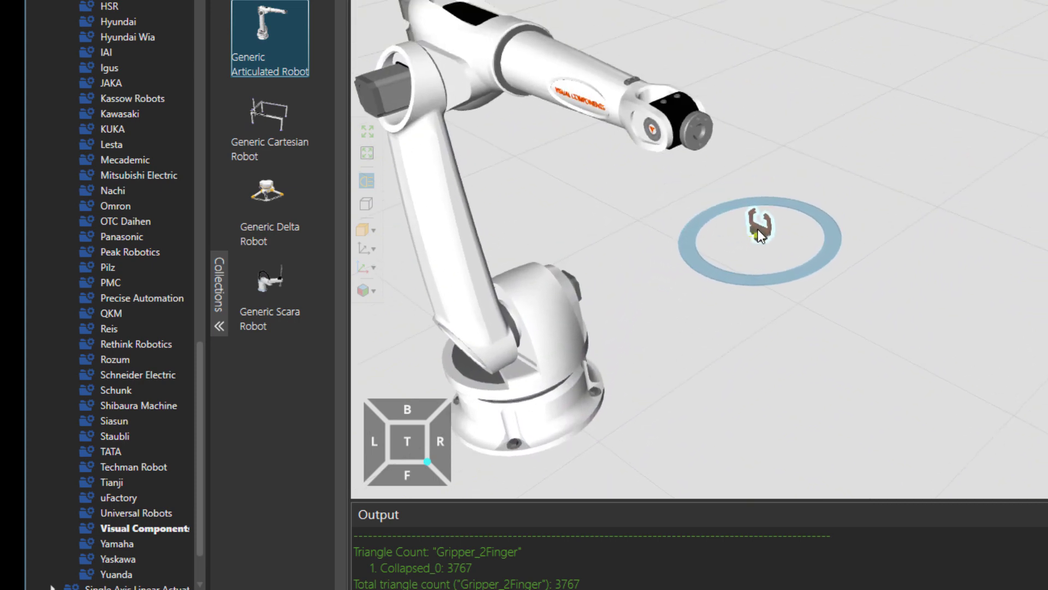
pyautogui.moveTo(757, 230); pyautogui.dragTo(726, 166)
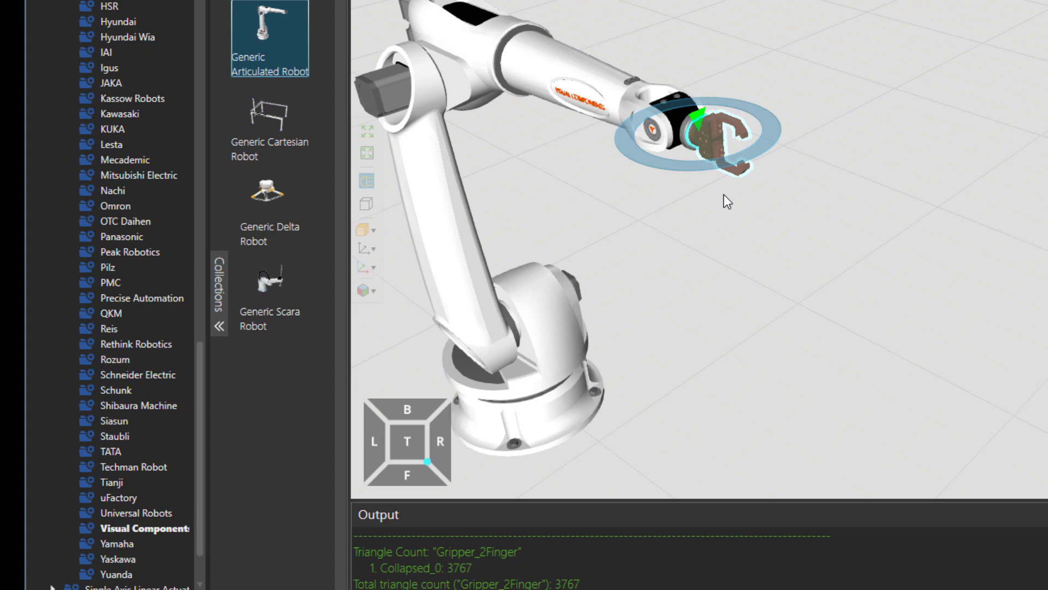
pyautogui.keyDown('ctrl'); pyautogui.moveTo(736, 211); pyautogui.dragTo(884, 224, button='right'); pyautogui.keyUp('ctrl')
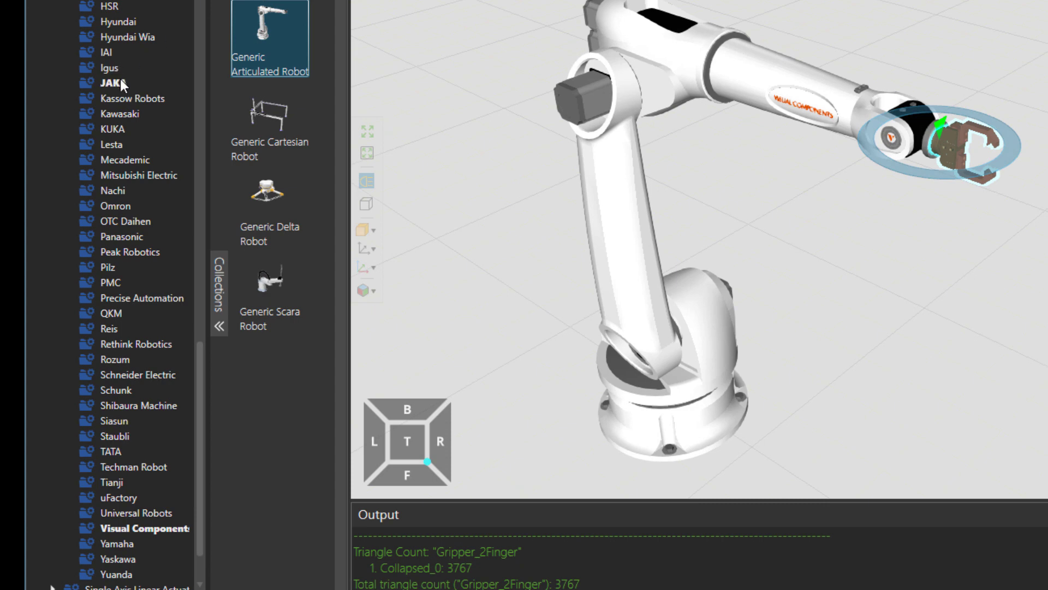
# Drop Lathe Comp 3 from Products and Containers onto the floor.
pyautogui.scroll(14, 121, 87)
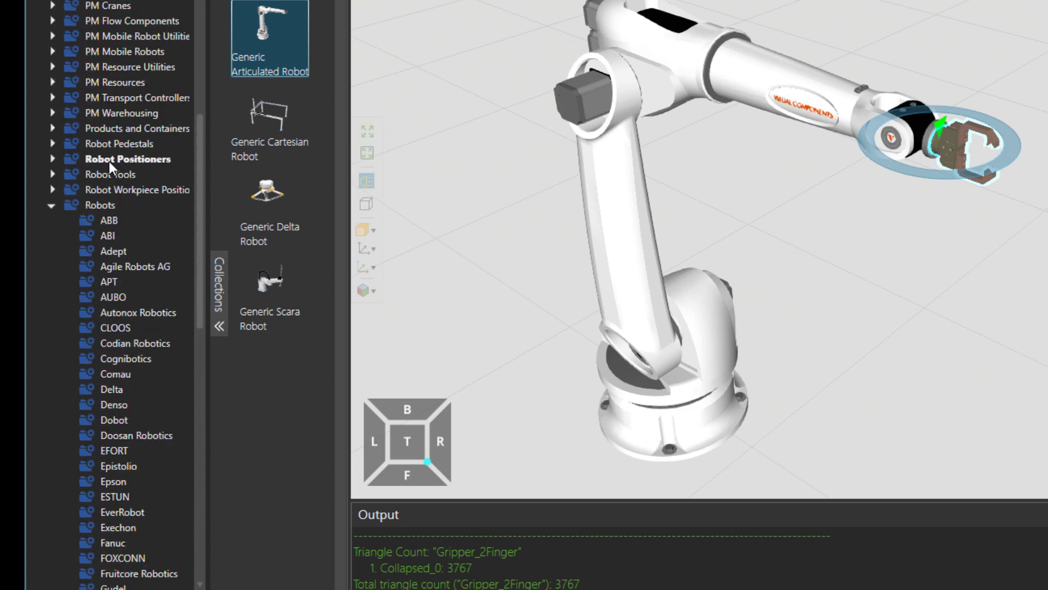
pyautogui.click(113, 128)
pyautogui.scroll(-12, 330, 189)
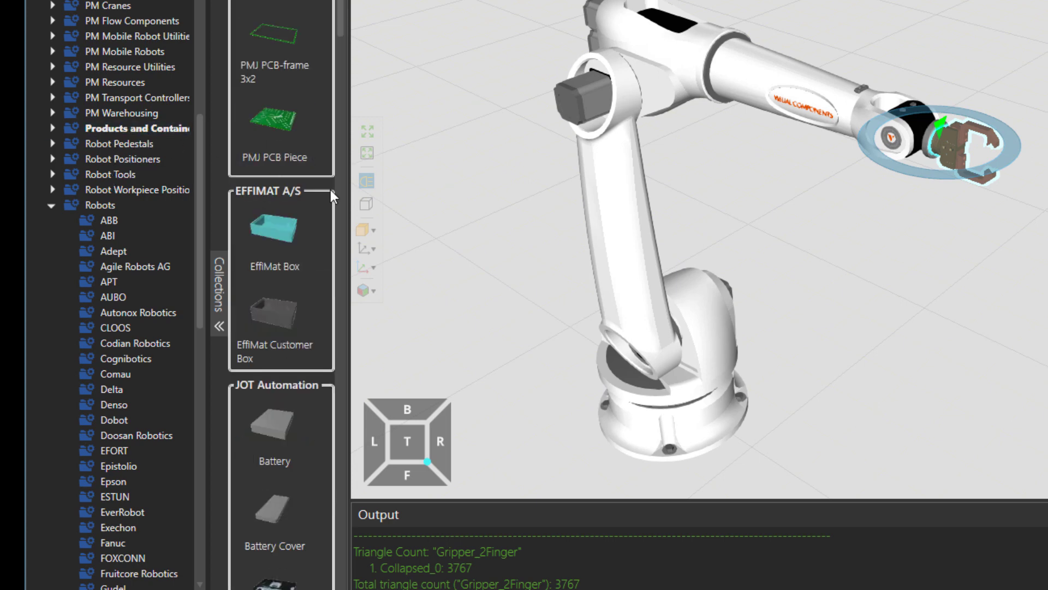
pyautogui.scroll(-5, 324, 194)
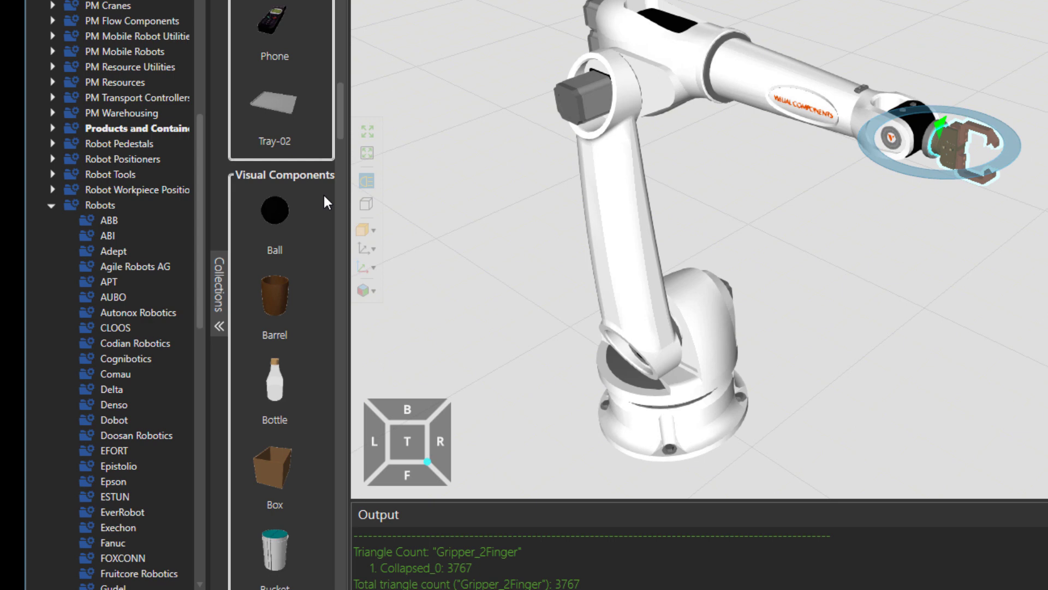
pyautogui.scroll(-6, 314, 136)
pyautogui.scroll(-9, 317, 208)
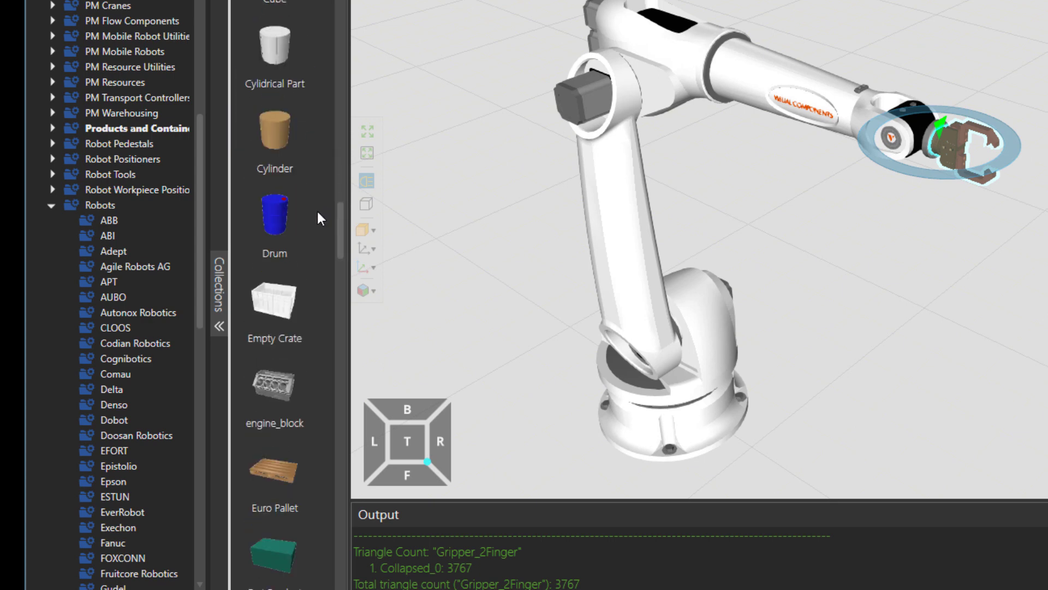
pyautogui.scroll(-7, 330, 240)
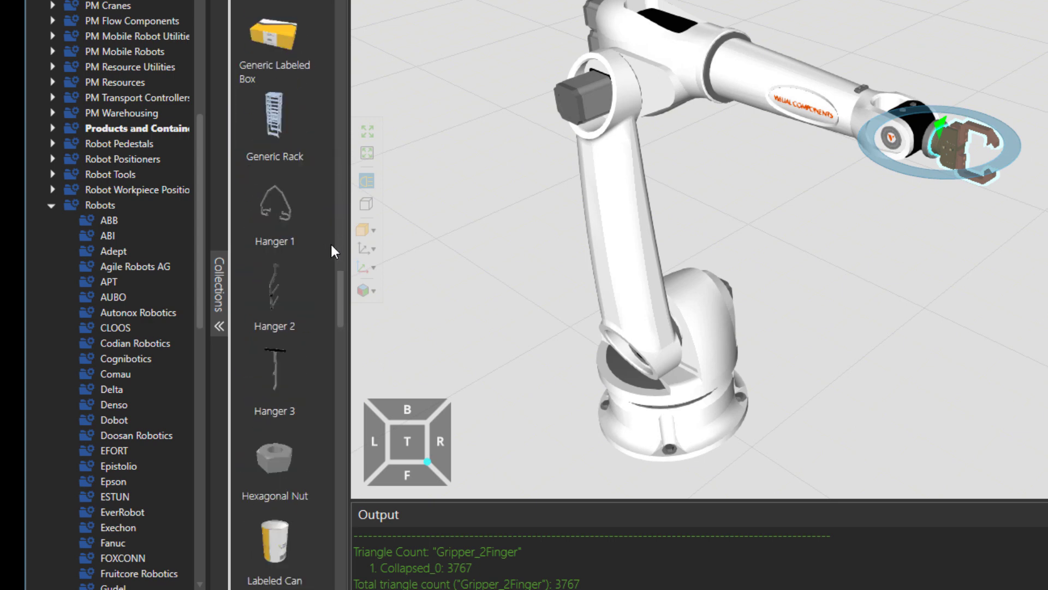
pyautogui.scroll(-3, 334, 267)
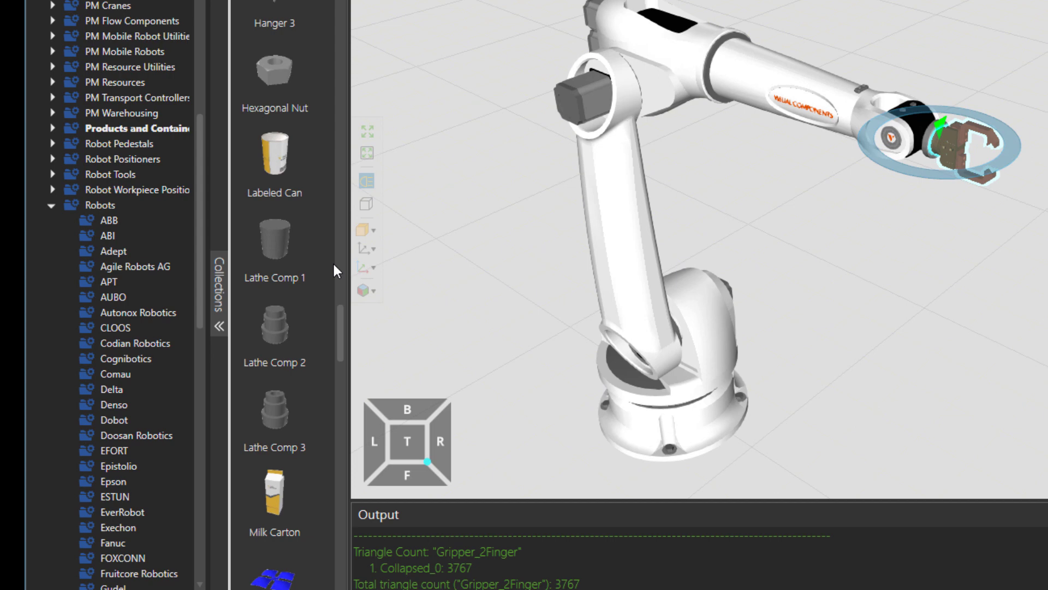
pyautogui.moveTo(289, 420); pyautogui.dragTo(586, 450)
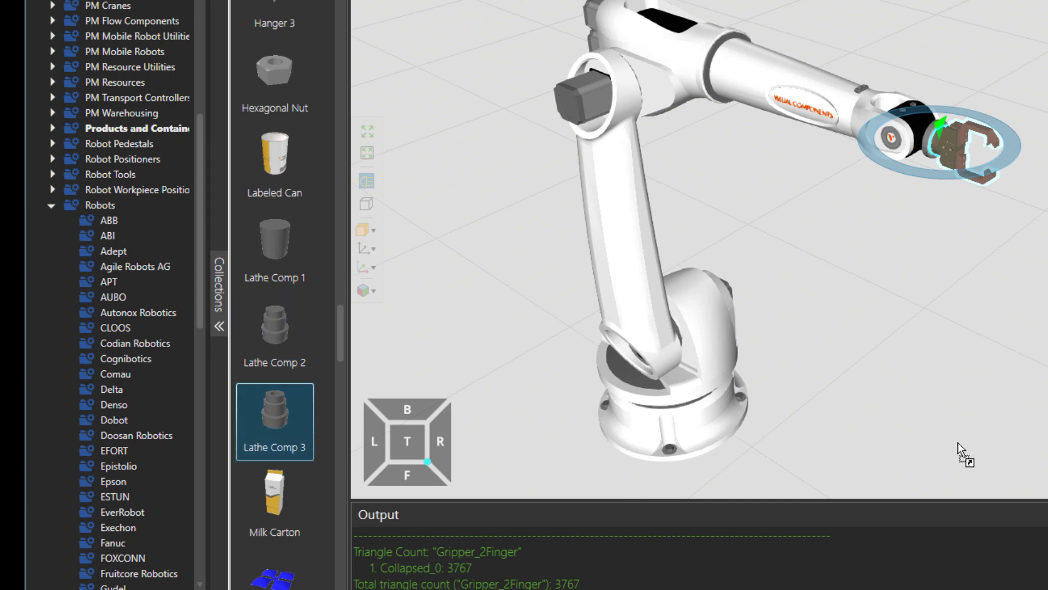
pyautogui.moveTo(957, 442); pyautogui.dragTo(958, 442)
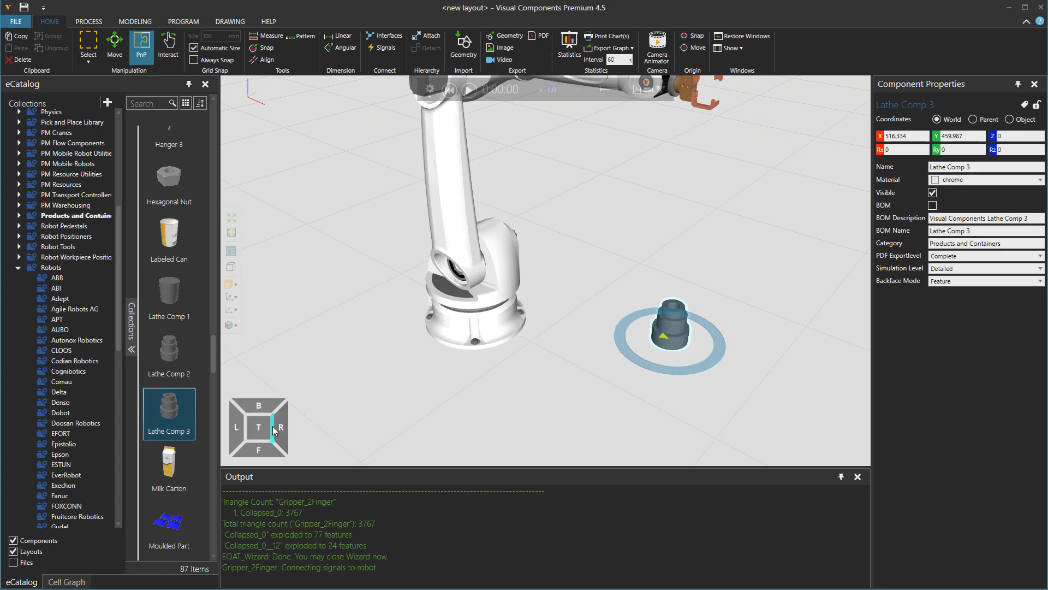
# From a top view, shift Lathe Comp 3 further right beside the robot.
pyautogui.click(409, 458)
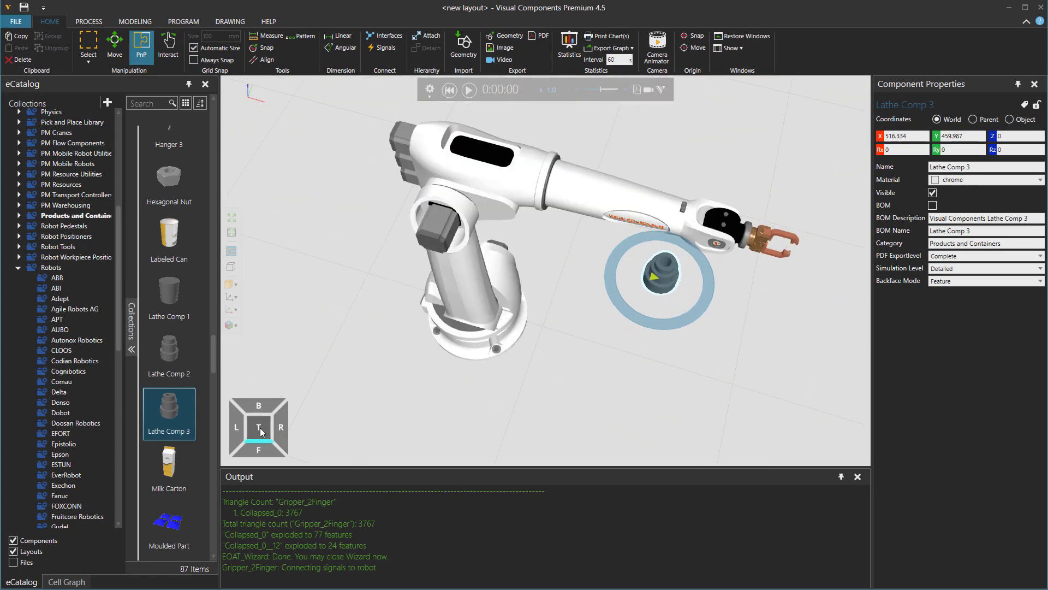
pyautogui.click(259, 429)
pyautogui.moveTo(658, 223); pyautogui.dragTo(768, 242)
pyautogui.moveTo(684, 364); pyautogui.dragTo(567, 376, button='right')
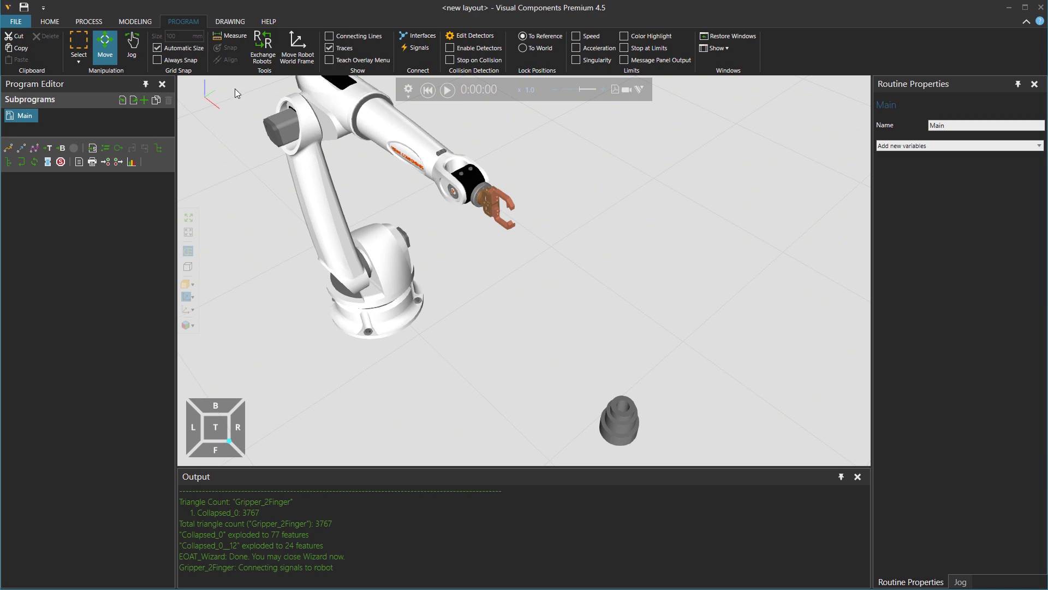
# Jog the robot arm to a new pose, lowering the gripper along Z to 1265.148.
pyautogui.click(132, 45)
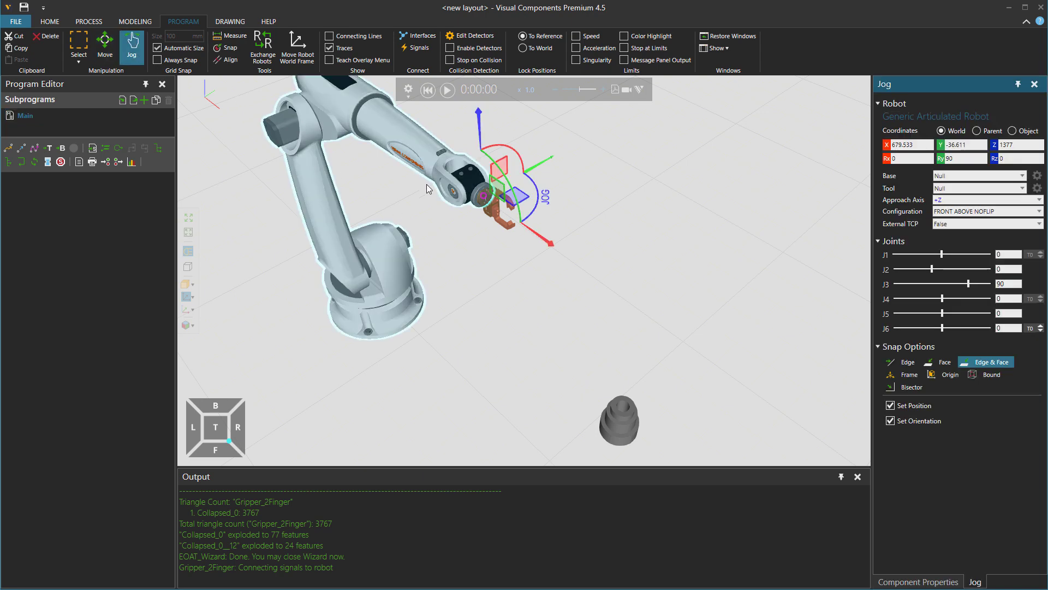
pyautogui.moveTo(508, 208); pyautogui.dragTo(598, 237)
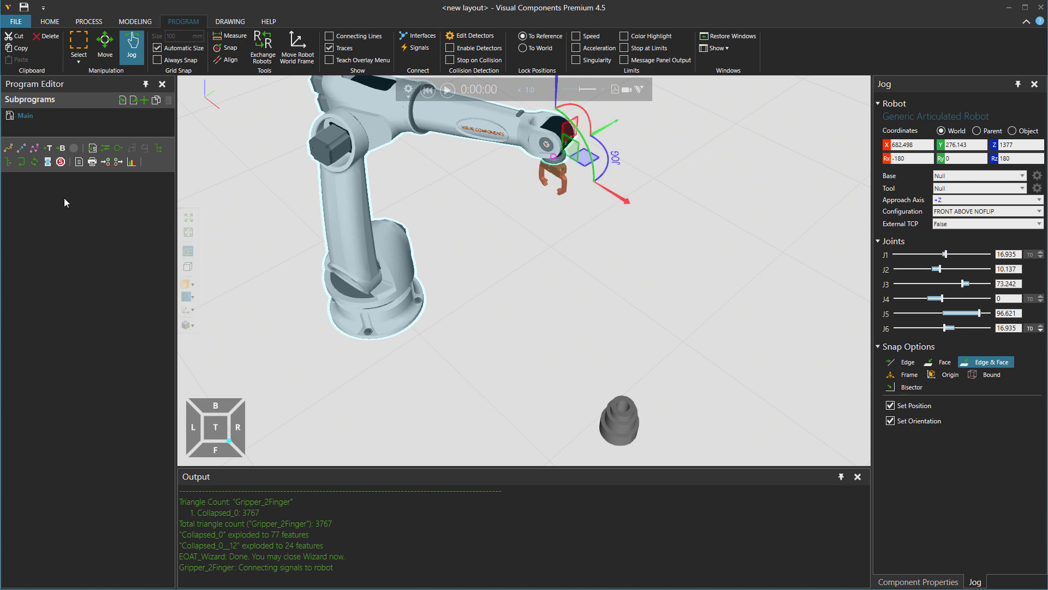
pyautogui.moveTo(471, 178); pyautogui.dragTo(474, 222, button='right')
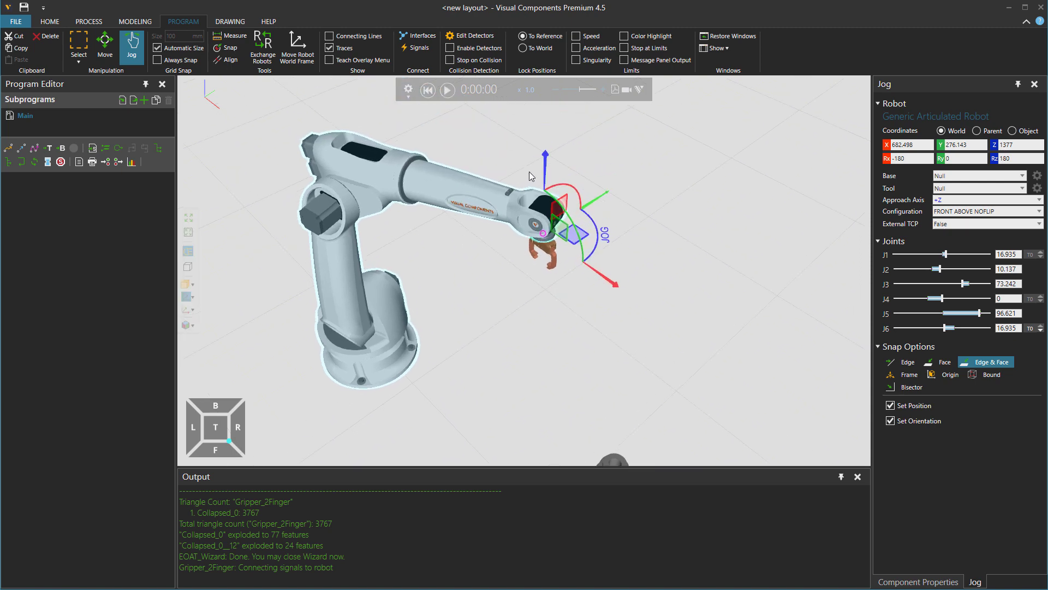
pyautogui.moveTo(543, 171); pyautogui.dragTo(501, 259)
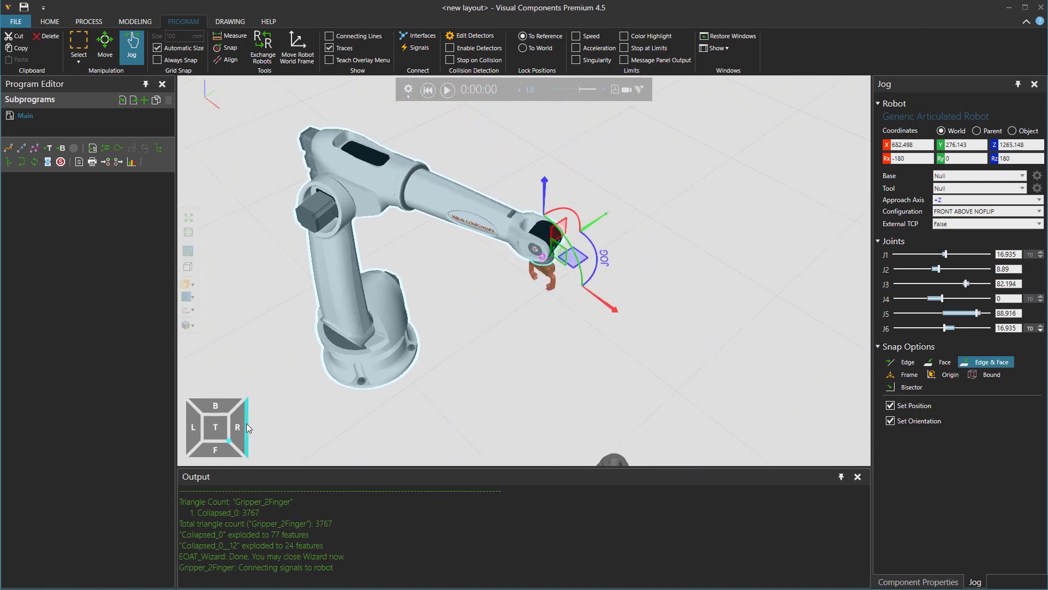
pyautogui.click(247, 424)
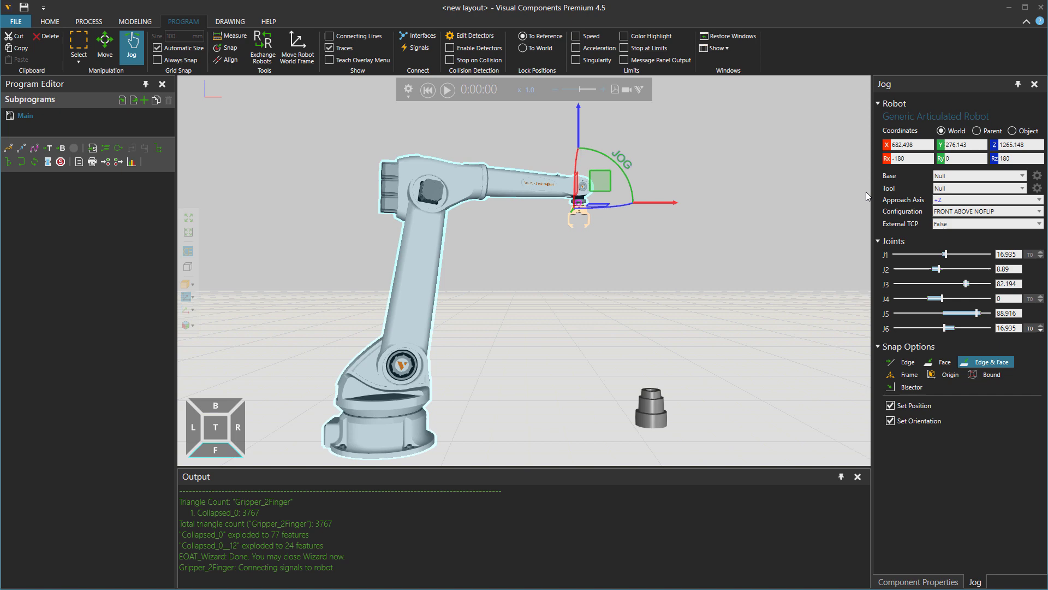
# Set the Jog tool frame to the gripper's TCP, putting the fingertips at Z 1135.148.
pyautogui.click(1022, 188)
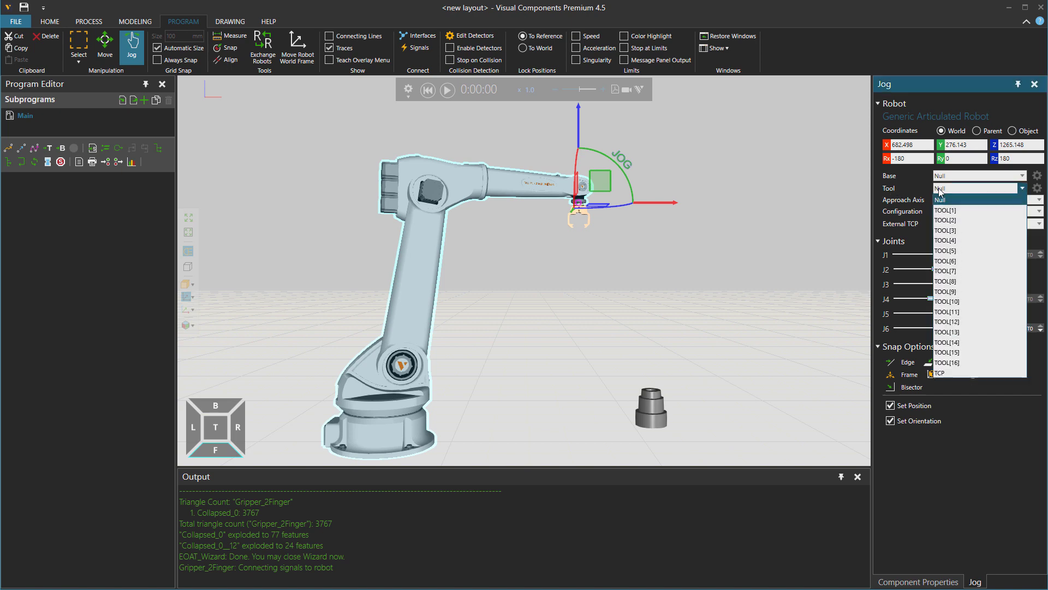
pyautogui.click(962, 371)
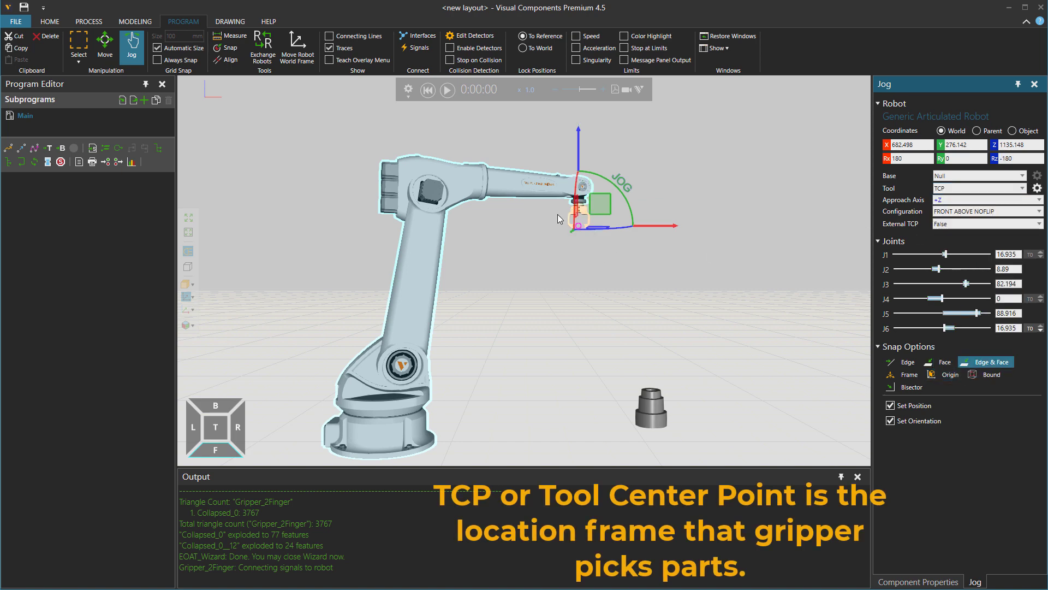
pyautogui.scroll(5, 558, 214)
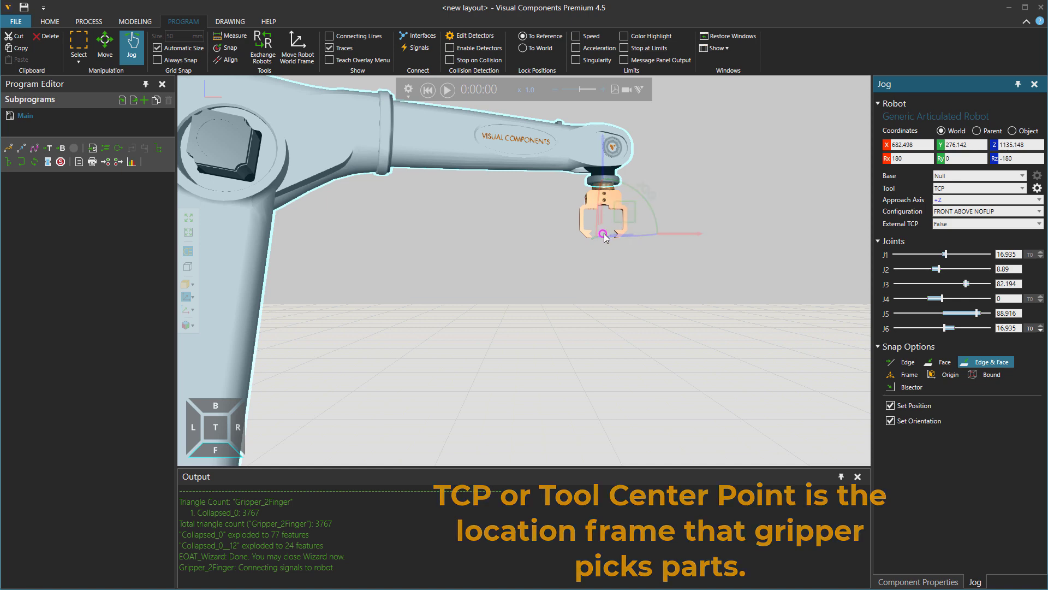
pyautogui.scroll(-5, 550, 283)
pyautogui.moveTo(574, 316); pyautogui.dragTo(563, 295, button='right')
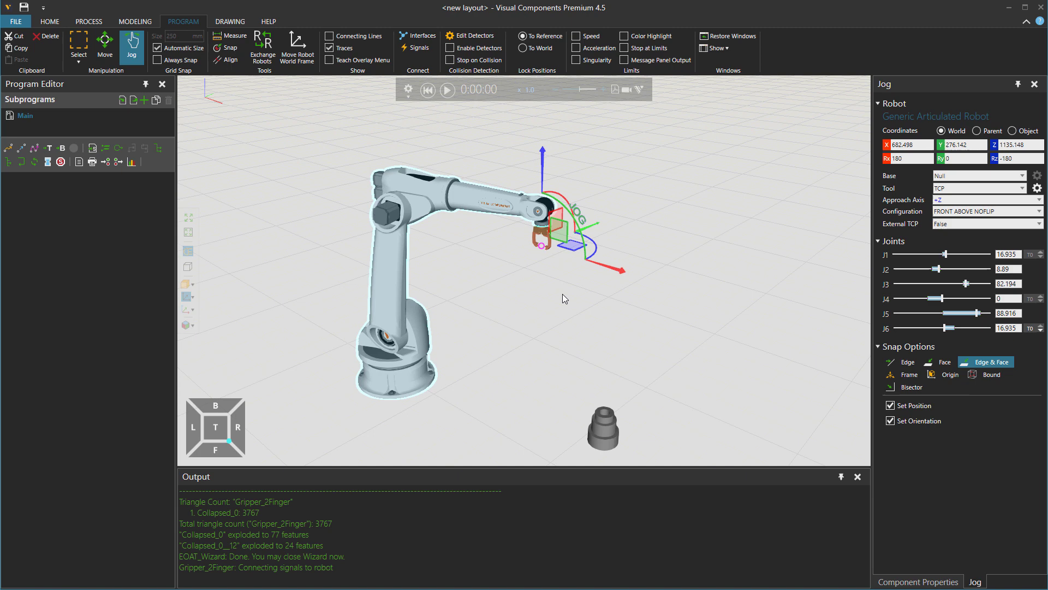
# Add PTP P1, snap the gripper TCP to the lathe part's arc centre, then raise it to Z 264.955.
pyautogui.click(8, 148)
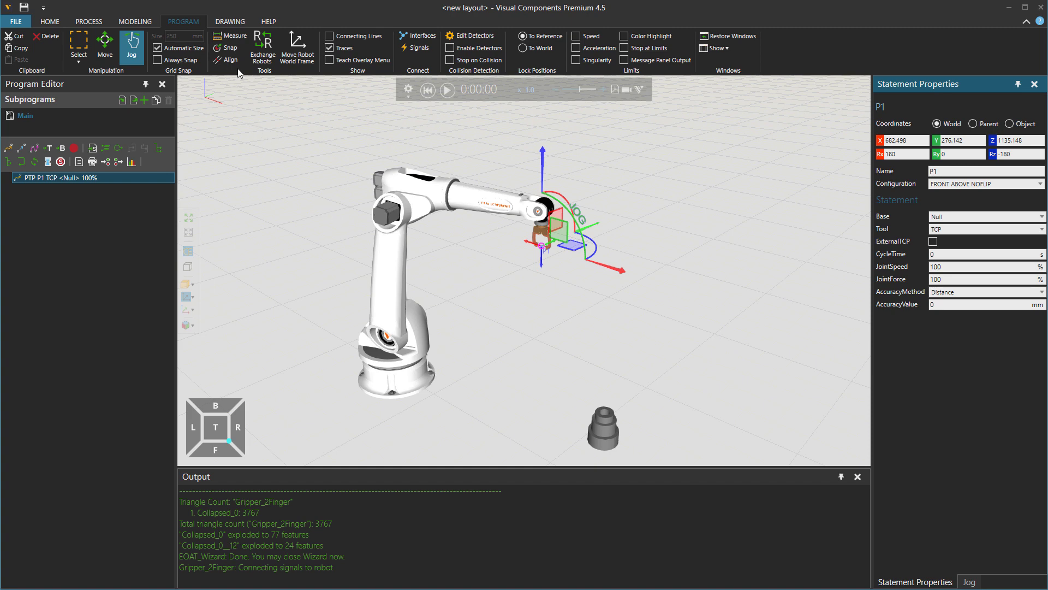
pyautogui.click(227, 48)
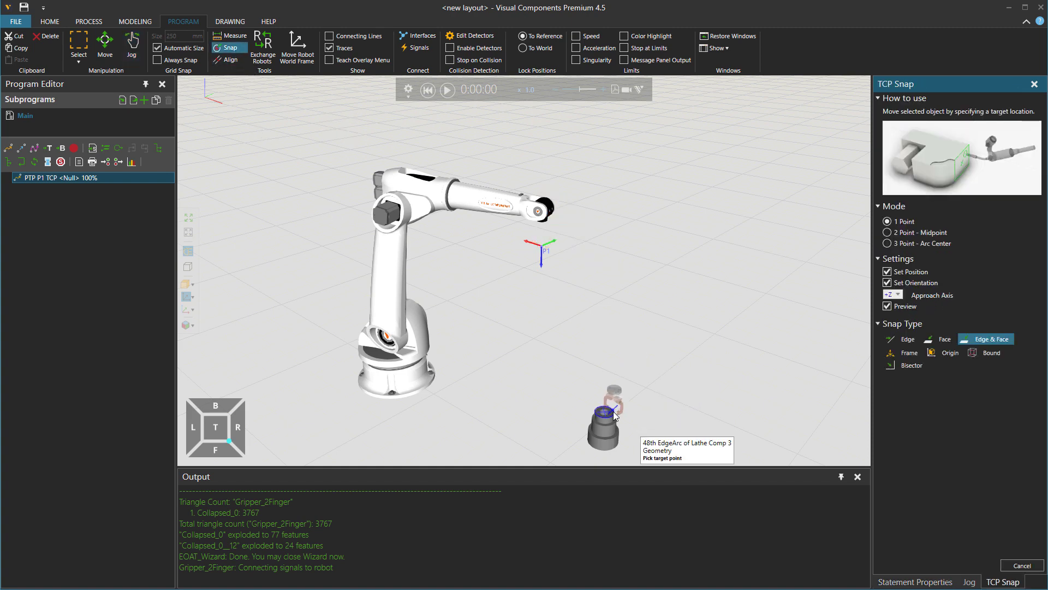
pyautogui.scroll(5, 614, 417)
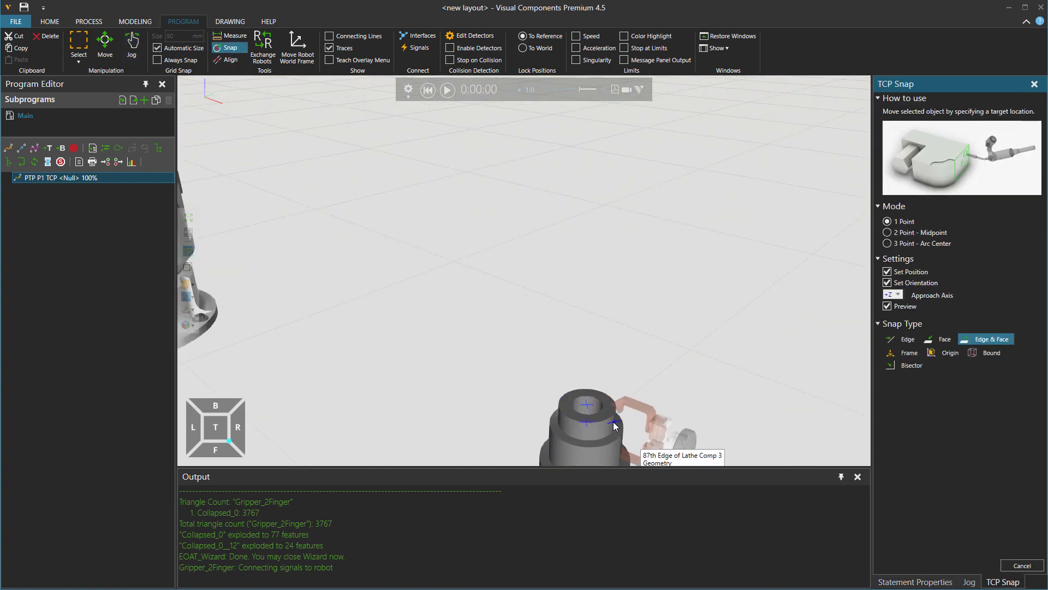
pyautogui.click(587, 408)
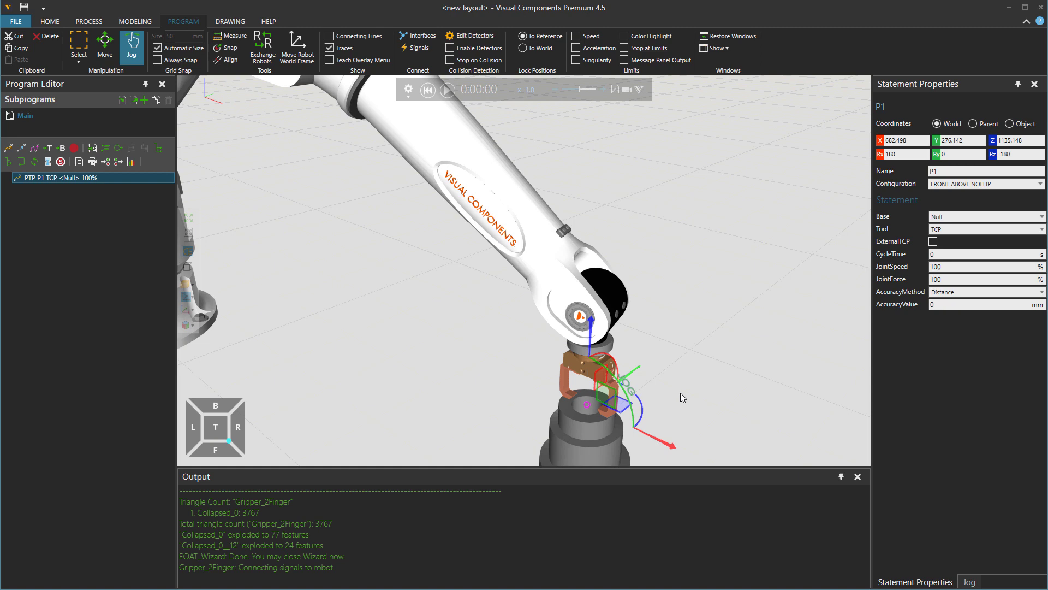
pyautogui.moveTo(680, 392); pyautogui.dragTo(693, 402, button='right')
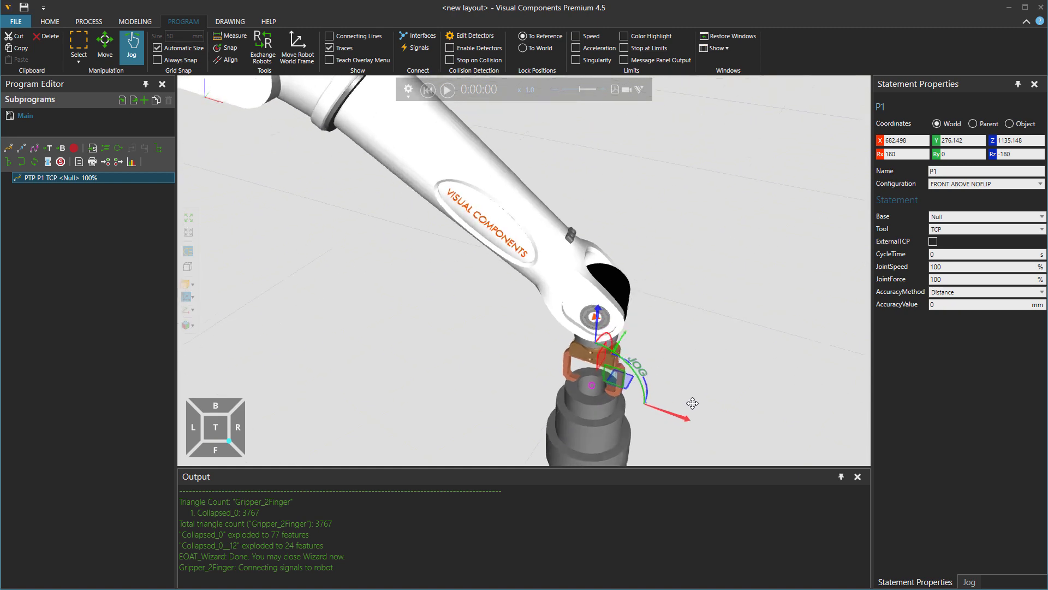
pyautogui.click(596, 322)
pyautogui.moveTo(595, 328); pyautogui.dragTo(596, 299)
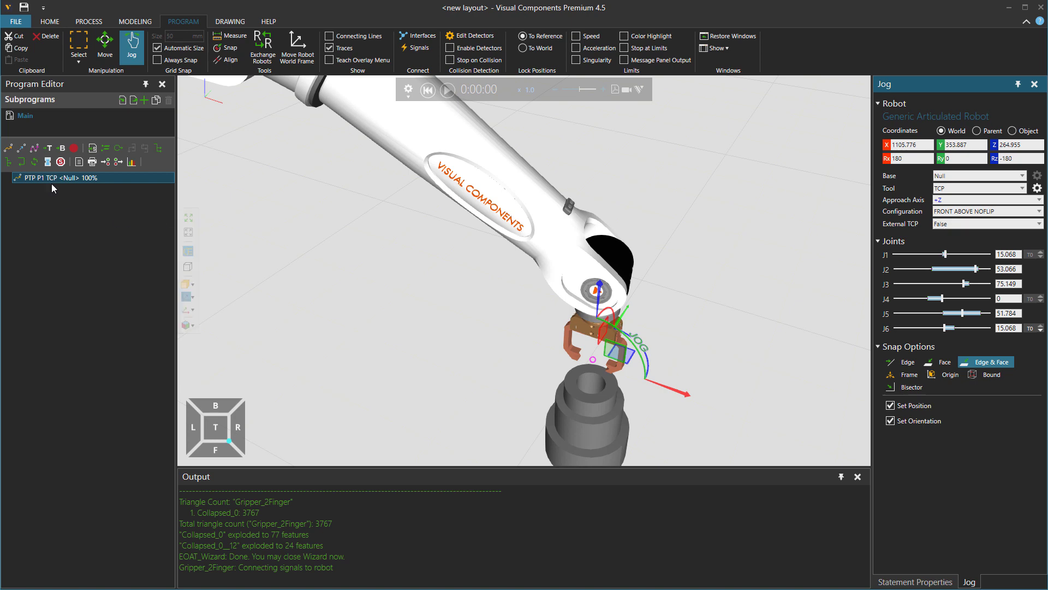
# Record a LIN P2 motion at the raised position, then select the PTP P1 statement.
pyautogui.click(21, 149)
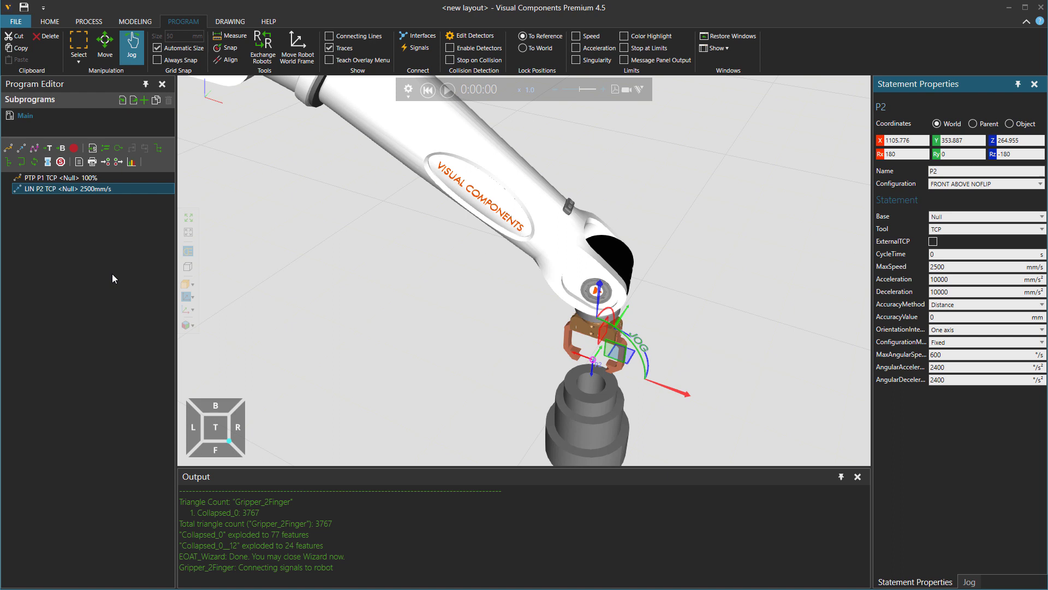
pyautogui.click(77, 179)
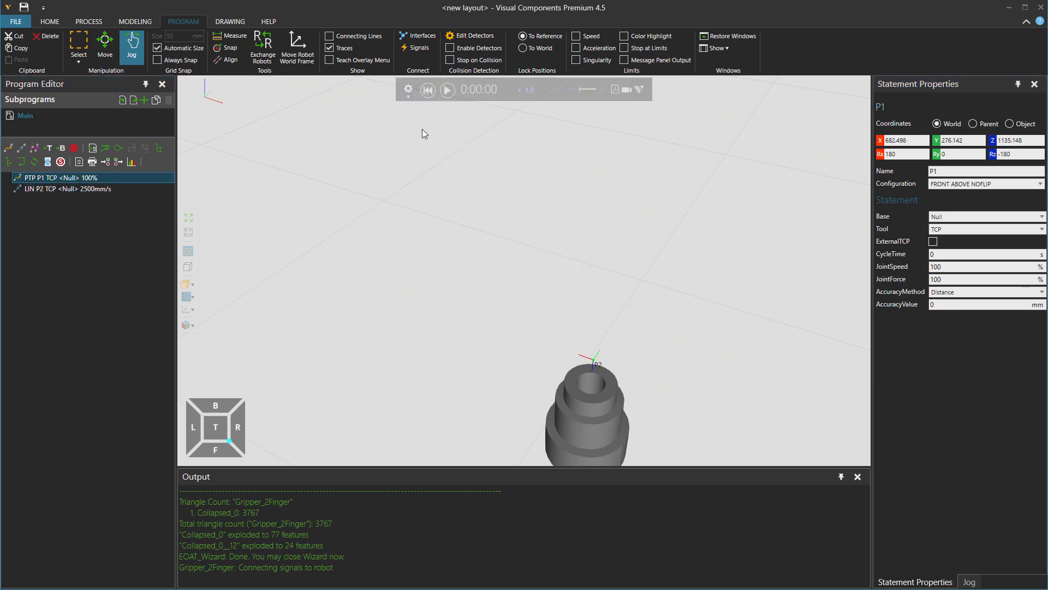
# Display the robot and Gripper_2Finger signal panels side by side with their connections.
pyautogui.scroll(-2, 420, 153)
pyautogui.moveTo(421, 159); pyautogui.dragTo(421, 254, button='right')
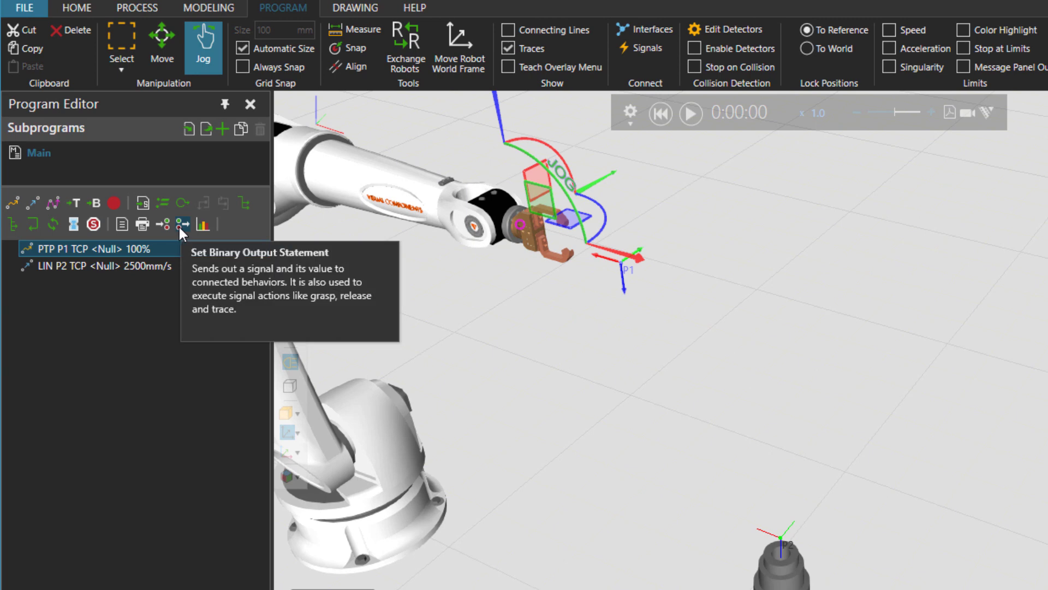
pyautogui.click(645, 47)
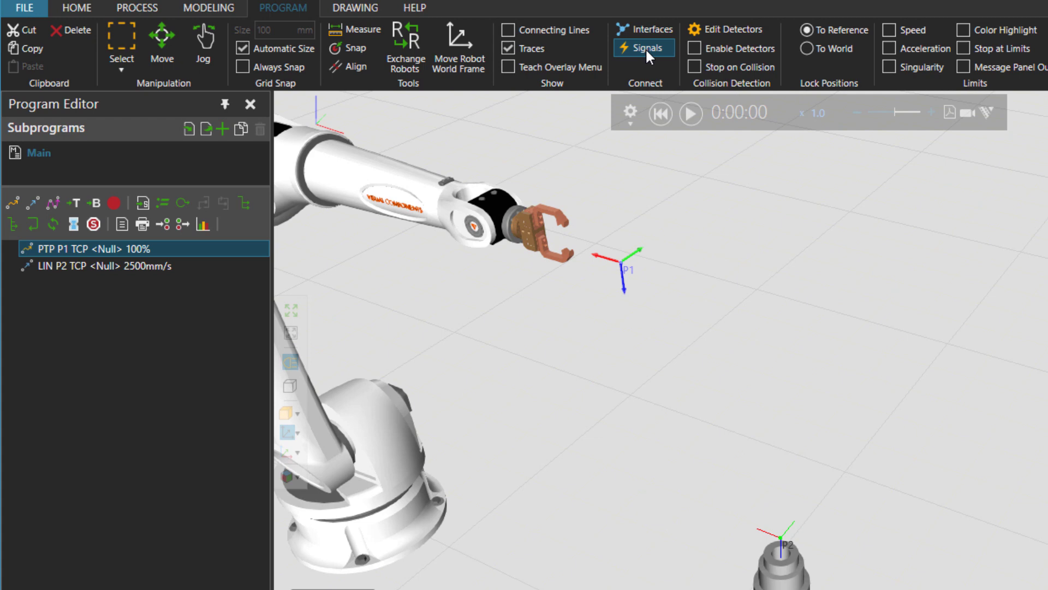
pyautogui.click(431, 190)
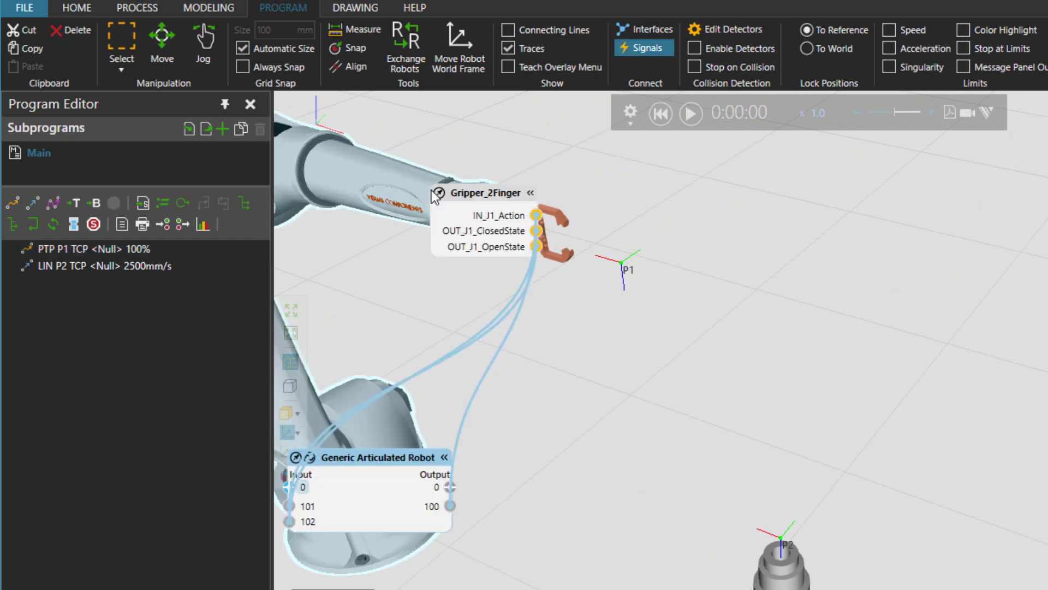
pyautogui.moveTo(486, 207); pyautogui.dragTo(595, 402)
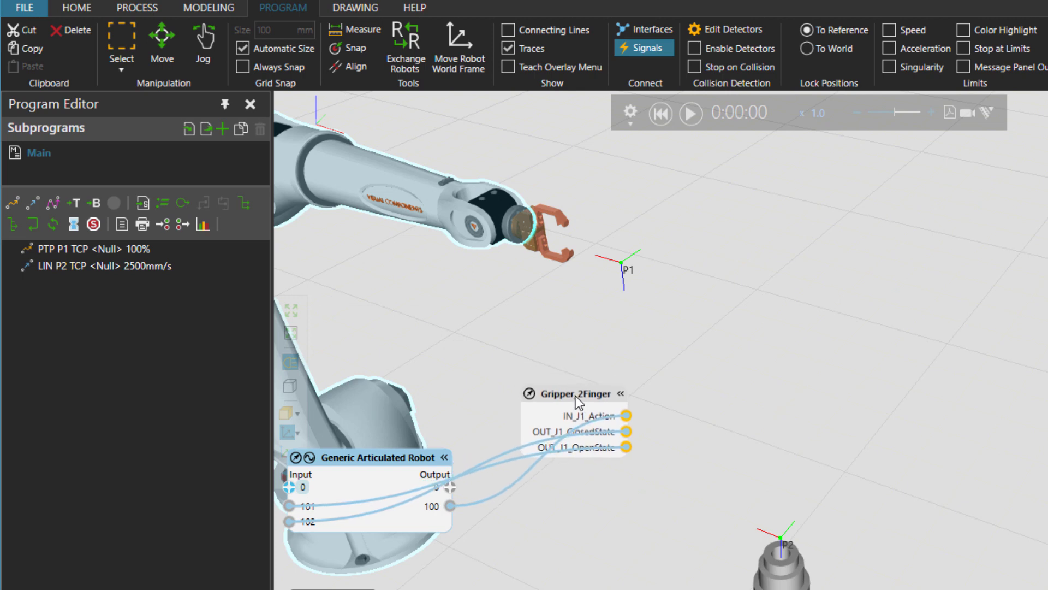
# Run the simulation, toggle IN_J1_Action to close and open the gripper, then reset.
pyautogui.click(691, 114)
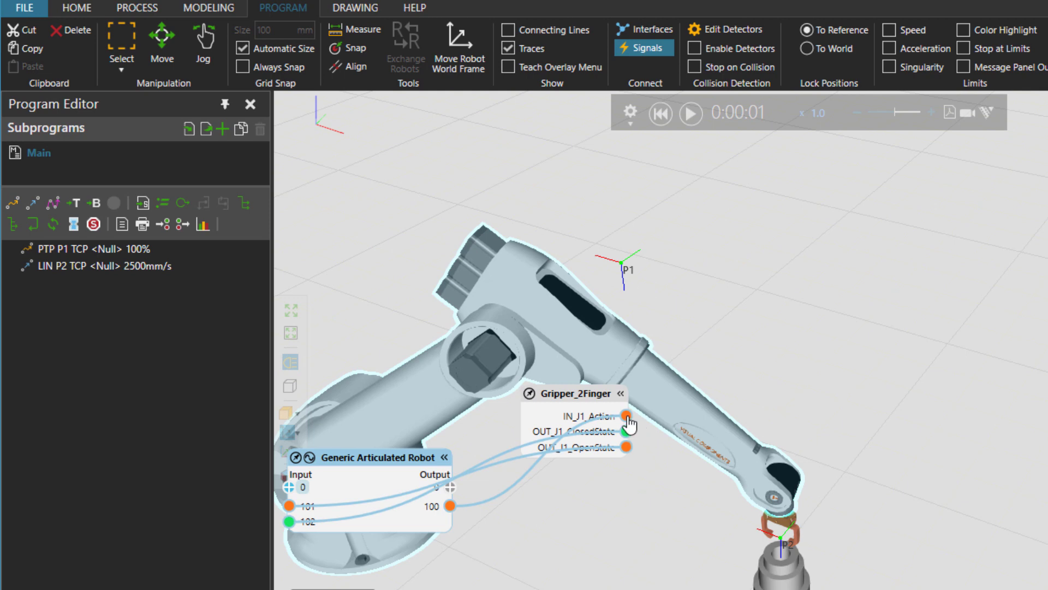
pyautogui.click(689, 119)
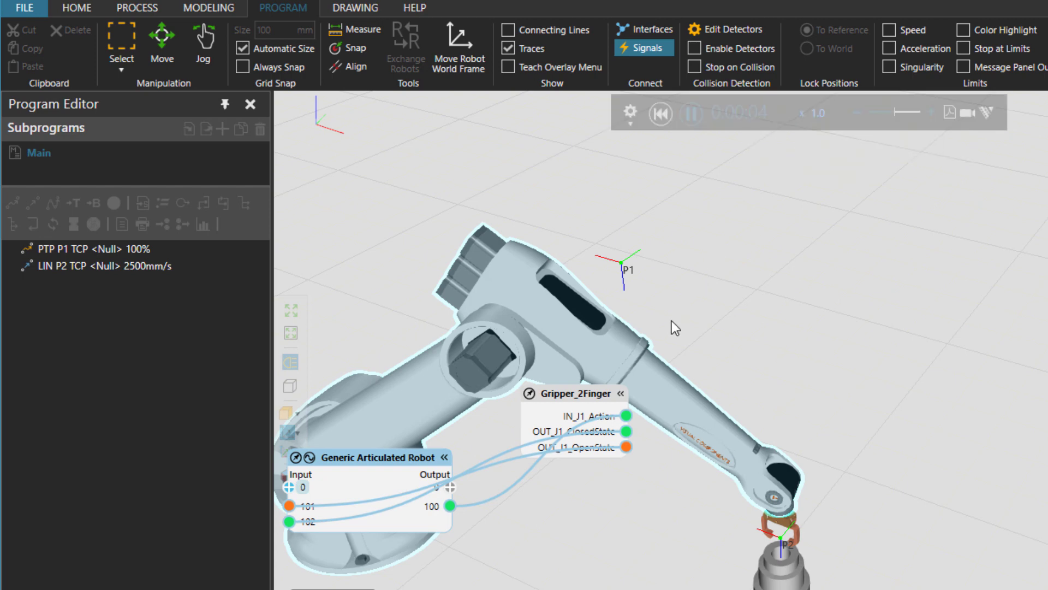
pyautogui.click(626, 418)
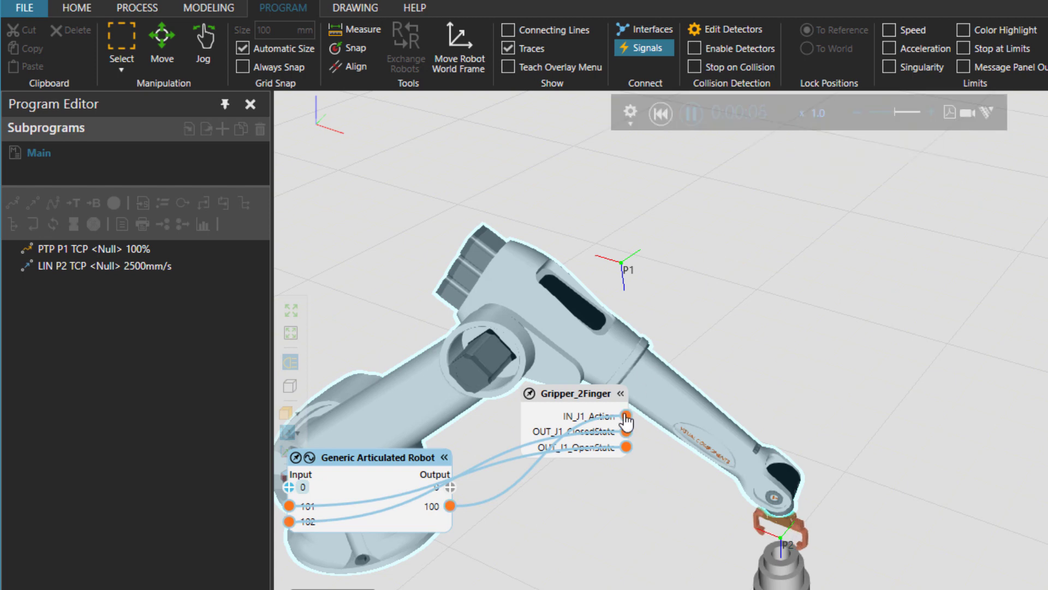
pyautogui.scroll(5, 775, 541)
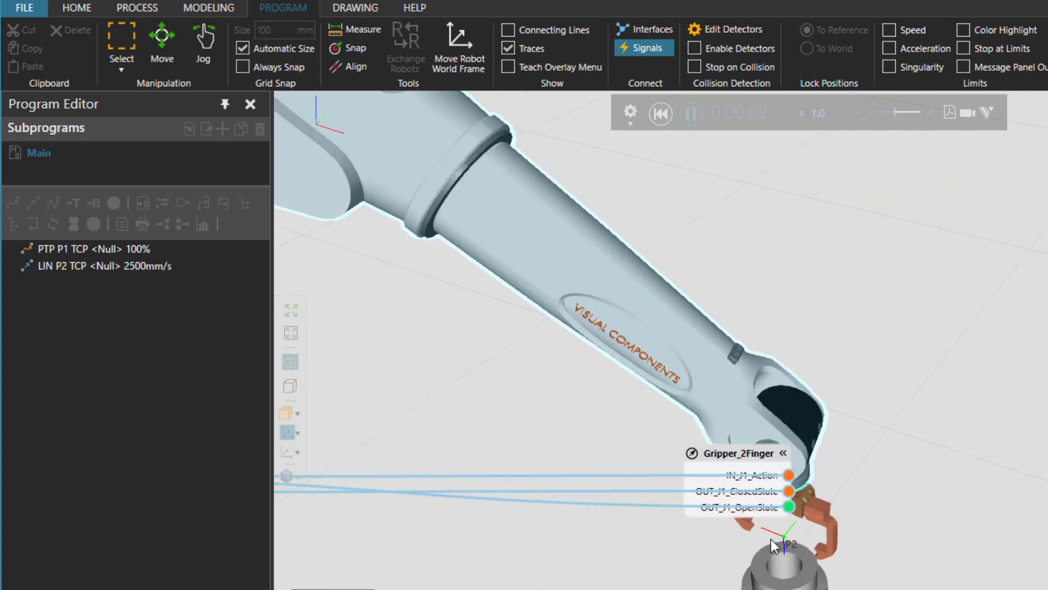
pyautogui.click(789, 475)
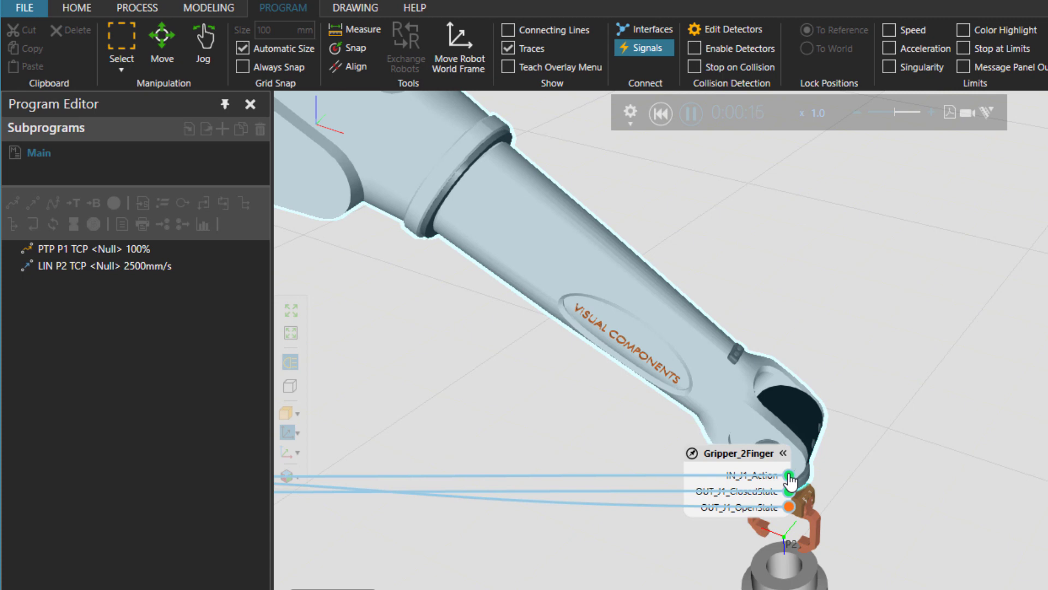
pyautogui.scroll(-5, 790, 479)
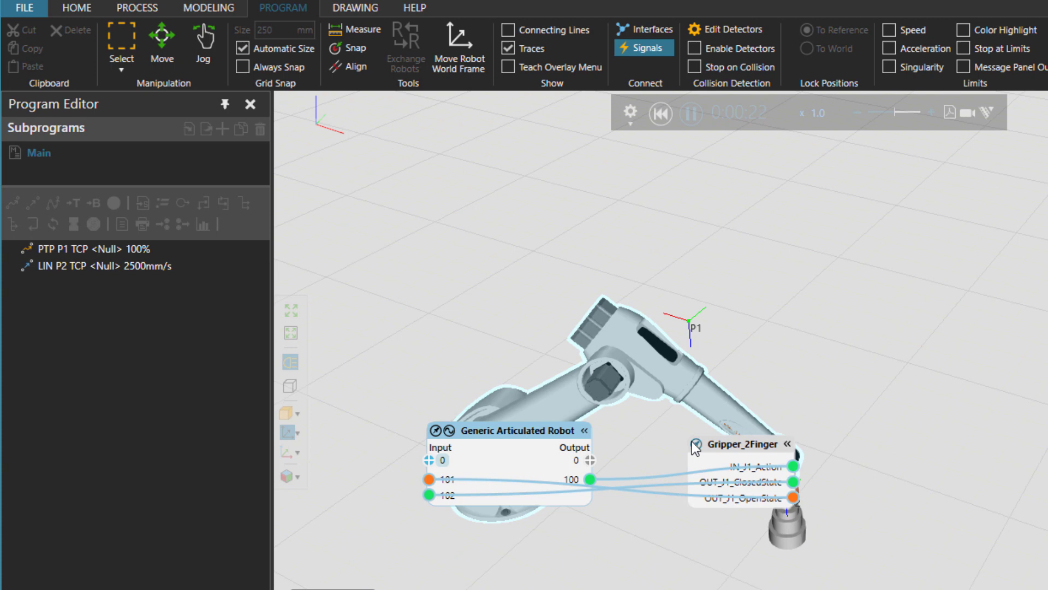
pyautogui.scroll(2, 696, 447)
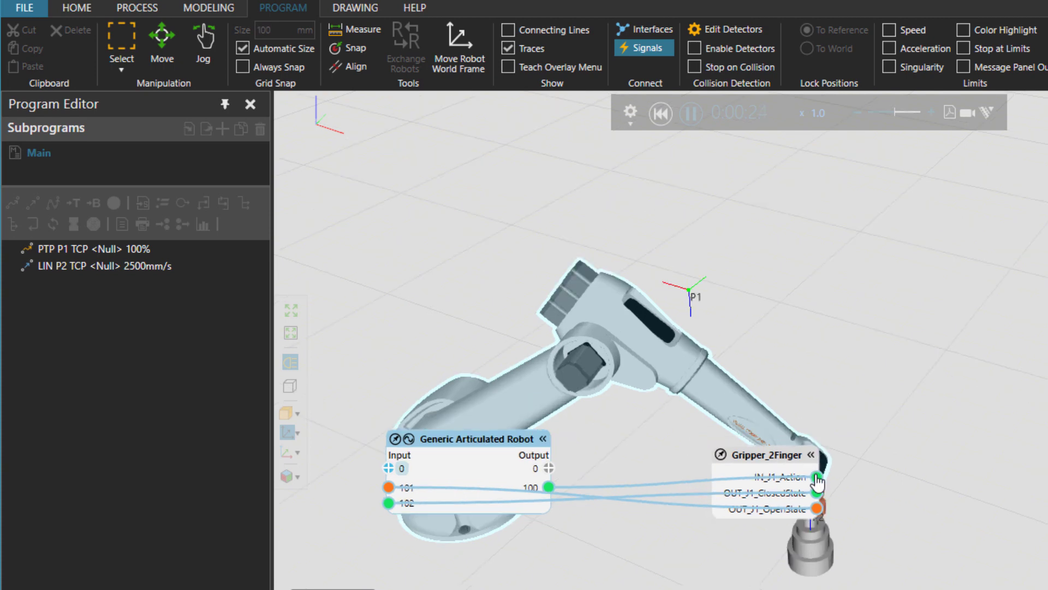
pyautogui.click(816, 477)
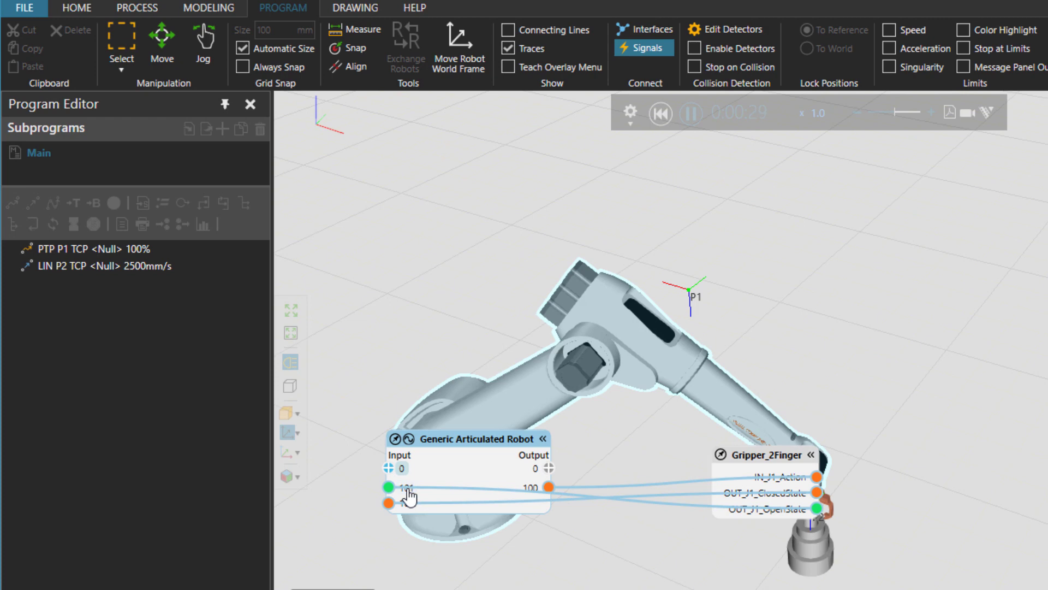
pyautogui.click(816, 477)
pyautogui.click(663, 106)
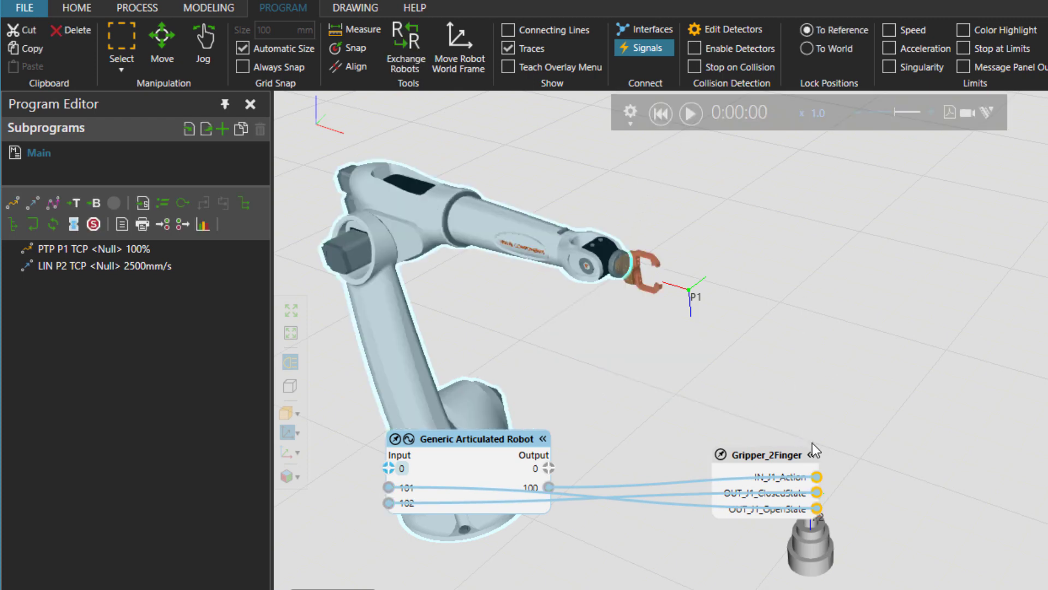
# Insert Set OUT[100] = True after the P1 move.
pyautogui.click(147, 250)
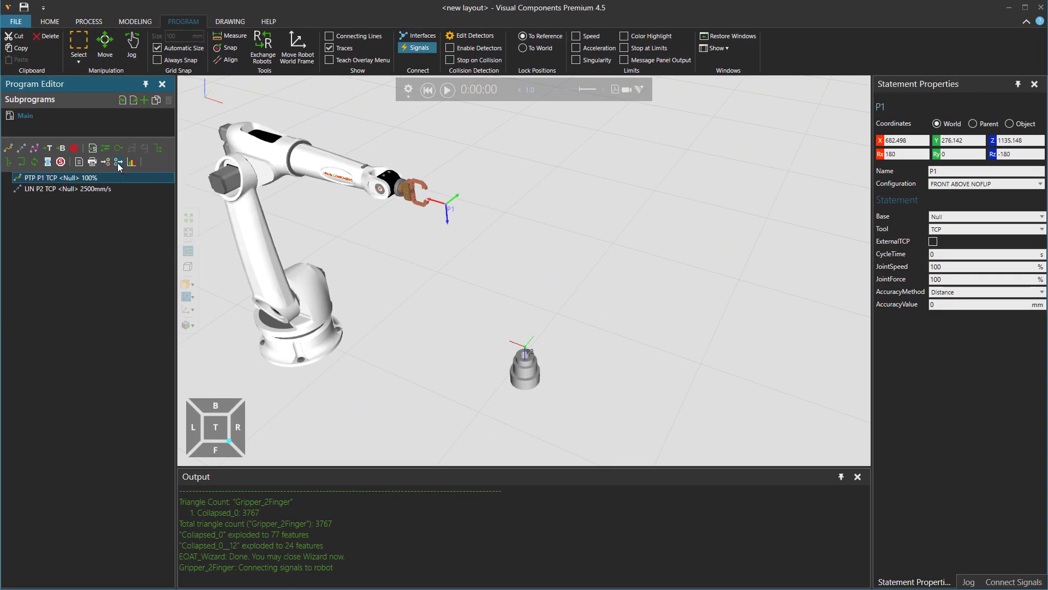
pyautogui.click(118, 162)
pyautogui.click(935, 104)
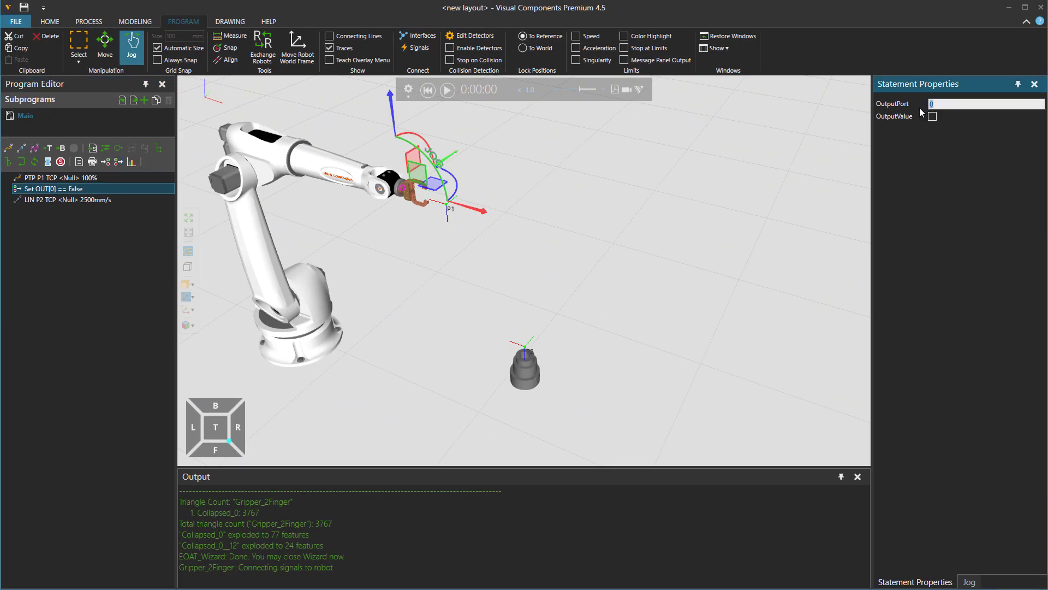
pyautogui.write('100')
pyautogui.press('Return')
pyautogui.click(932, 117)
# Copy the output statement after LIN P2 and change it to OUT[100] = False.
pyautogui.click(95, 199)
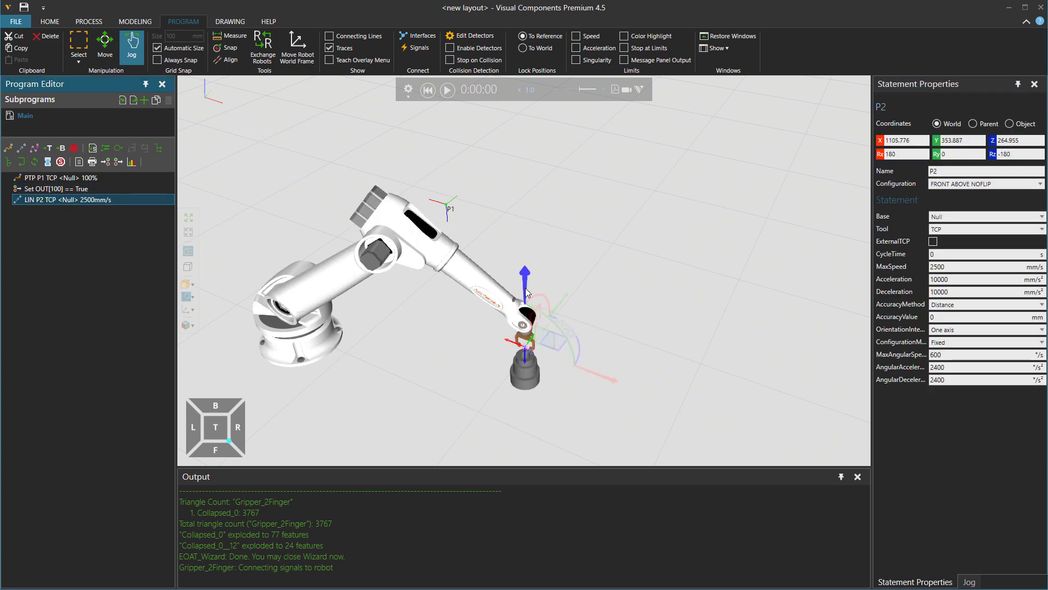
pyautogui.rightClick(80, 192)
pyautogui.click(100, 214)
pyautogui.rightClick(75, 197)
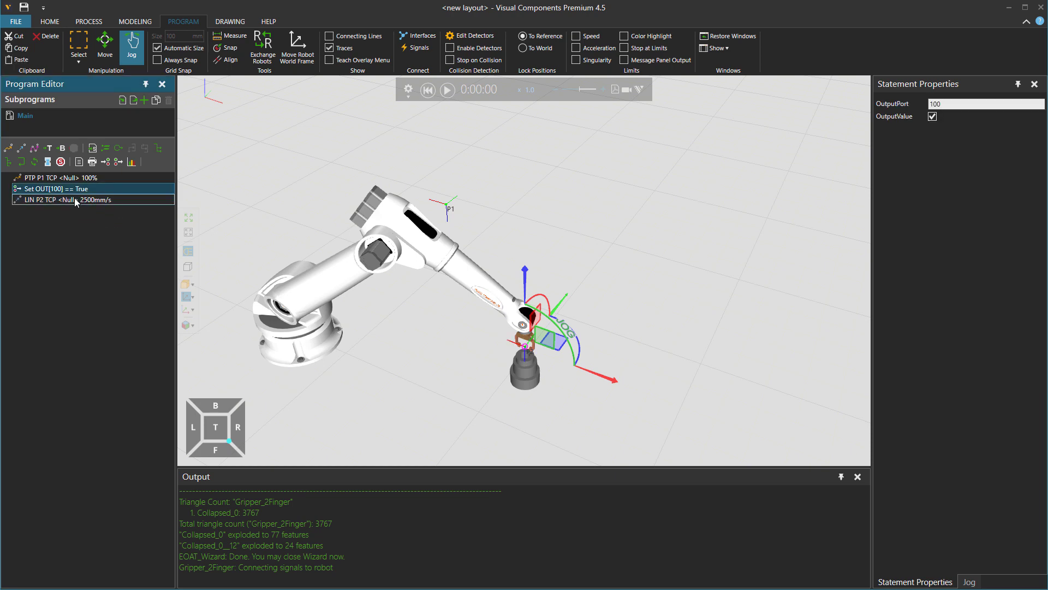
pyautogui.click(107, 232)
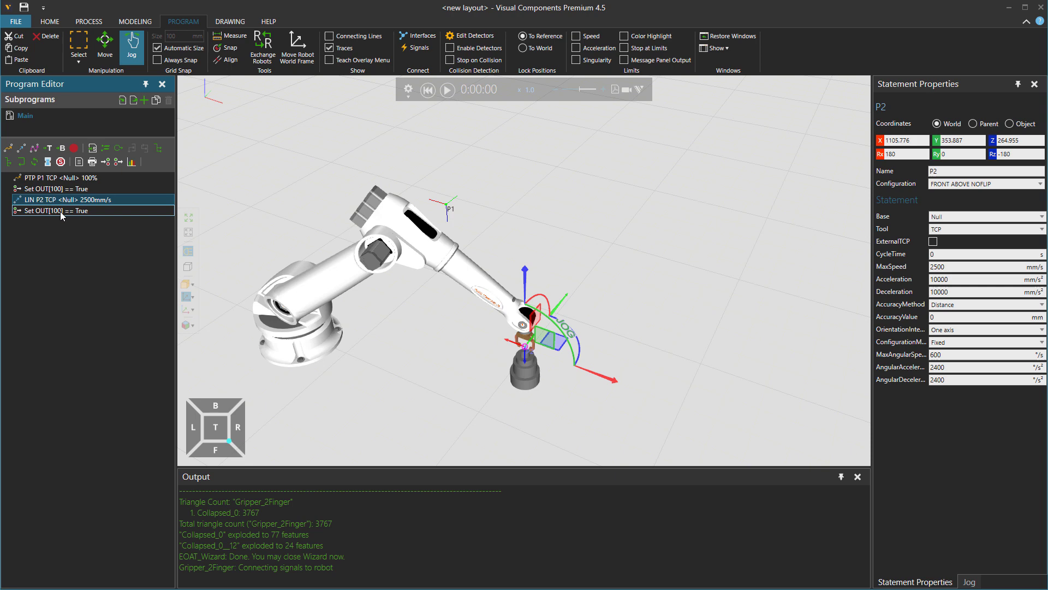
pyautogui.click(60, 212)
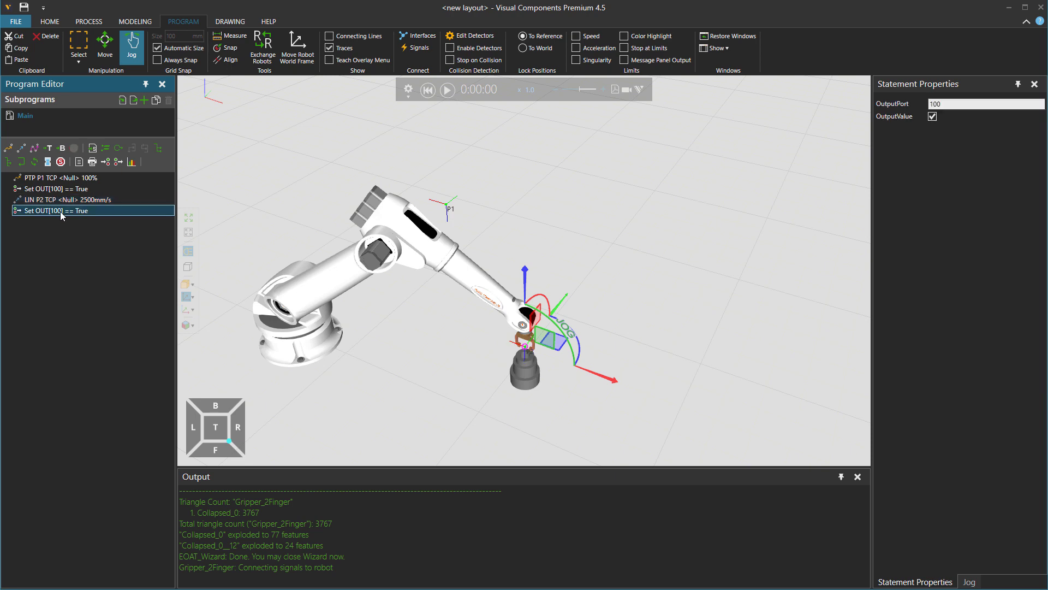
pyautogui.click(932, 117)
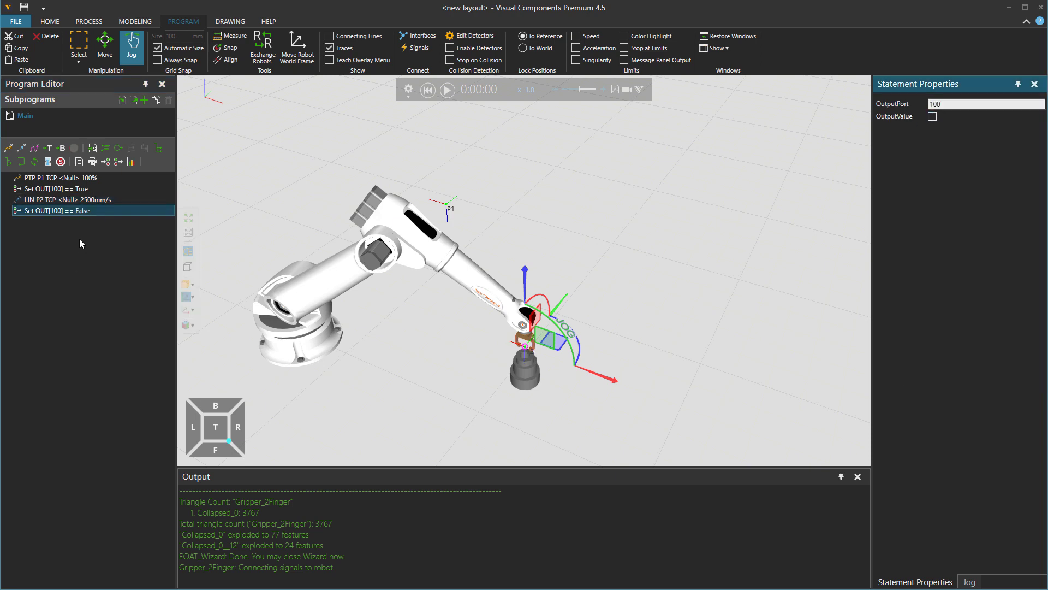
# Add a Wait statement for IN[101] == True.
pyautogui.click(108, 169)
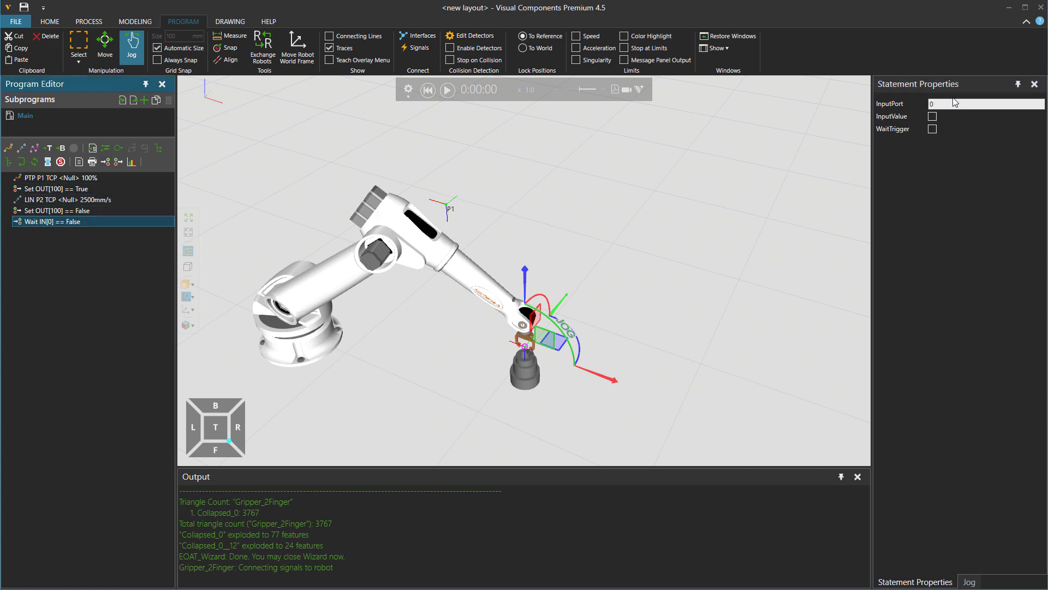
pyautogui.click(934, 104)
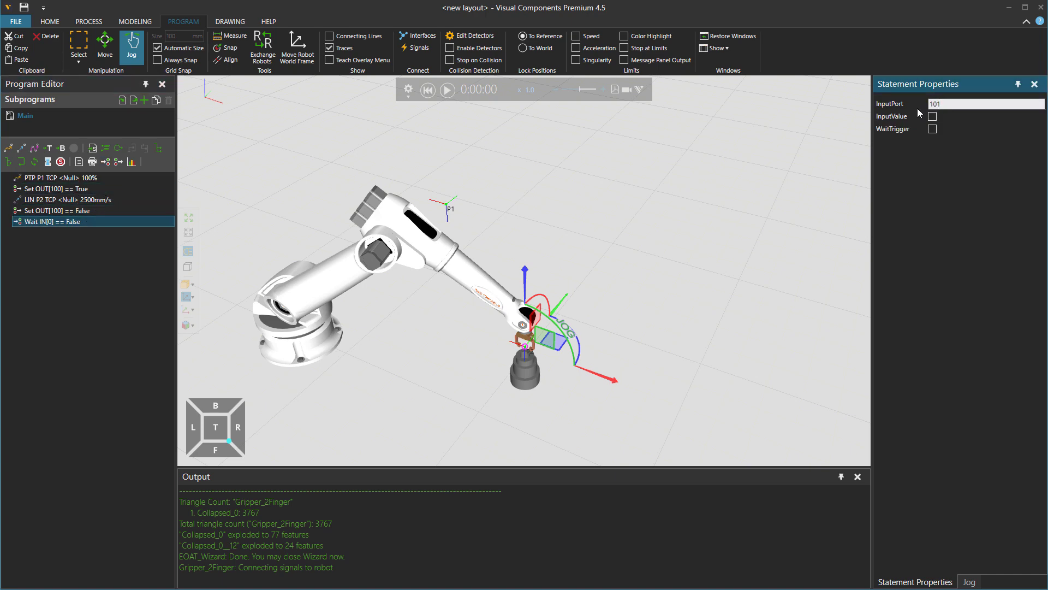
pyautogui.click(931, 116)
# Reset and run the simulation, pausing it at the Wait step.
pyautogui.click(428, 90)
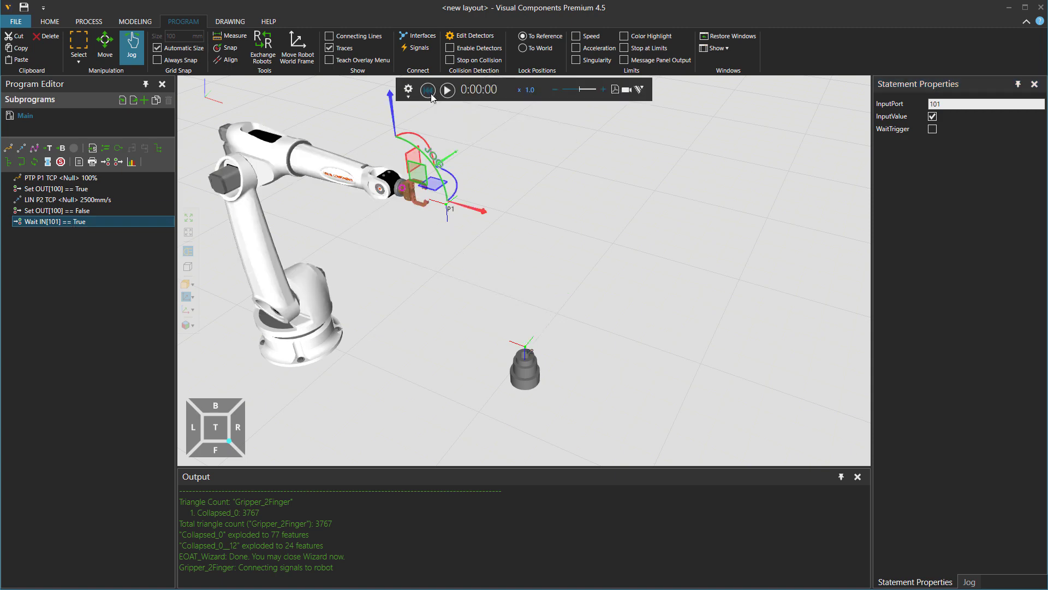
pyautogui.click(447, 90)
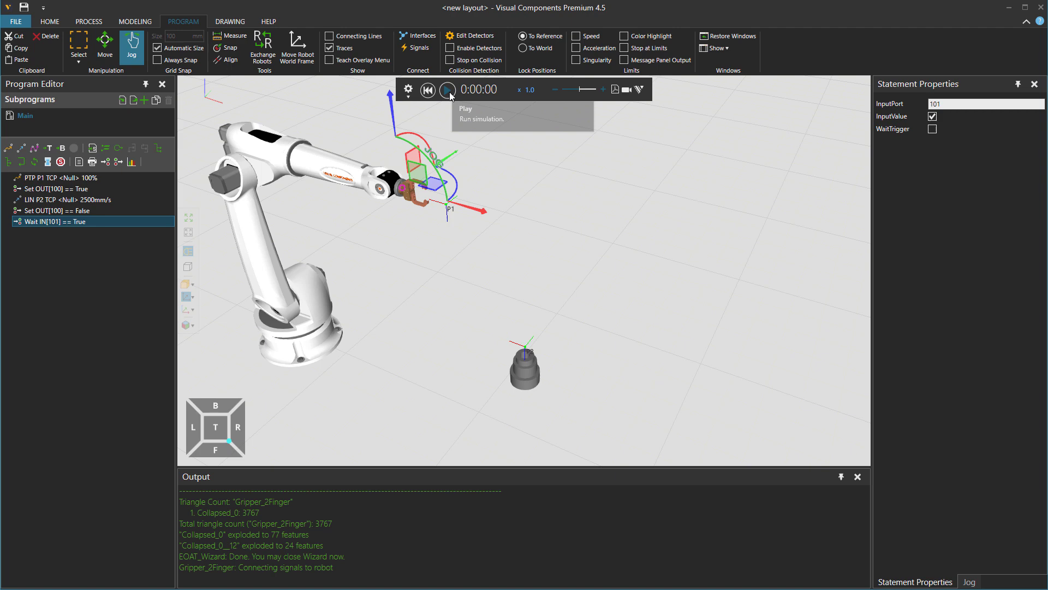
pyautogui.click(448, 90)
pyautogui.scroll(5, 536, 385)
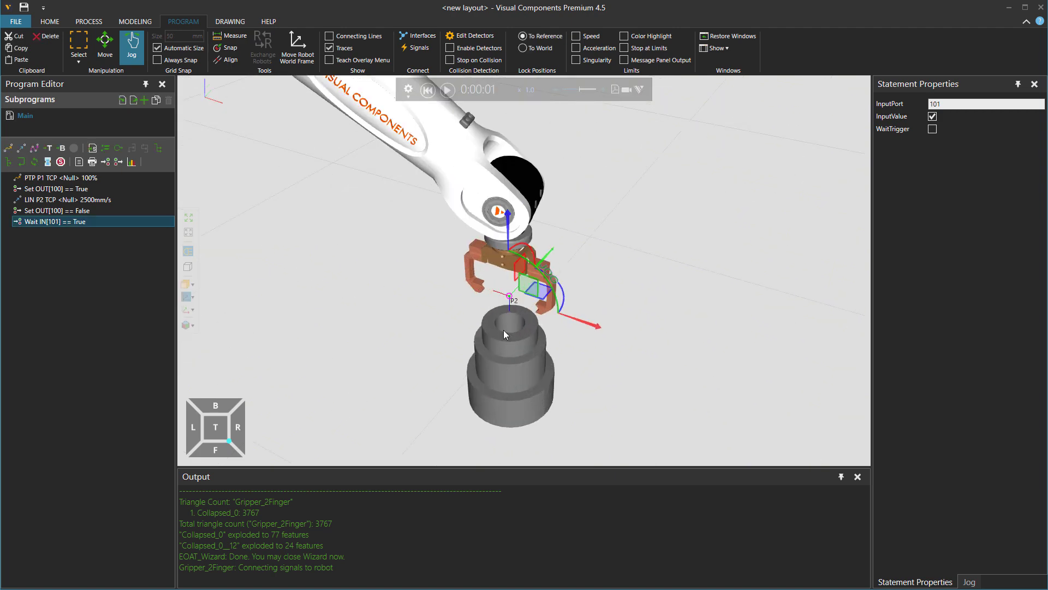
pyautogui.click(432, 92)
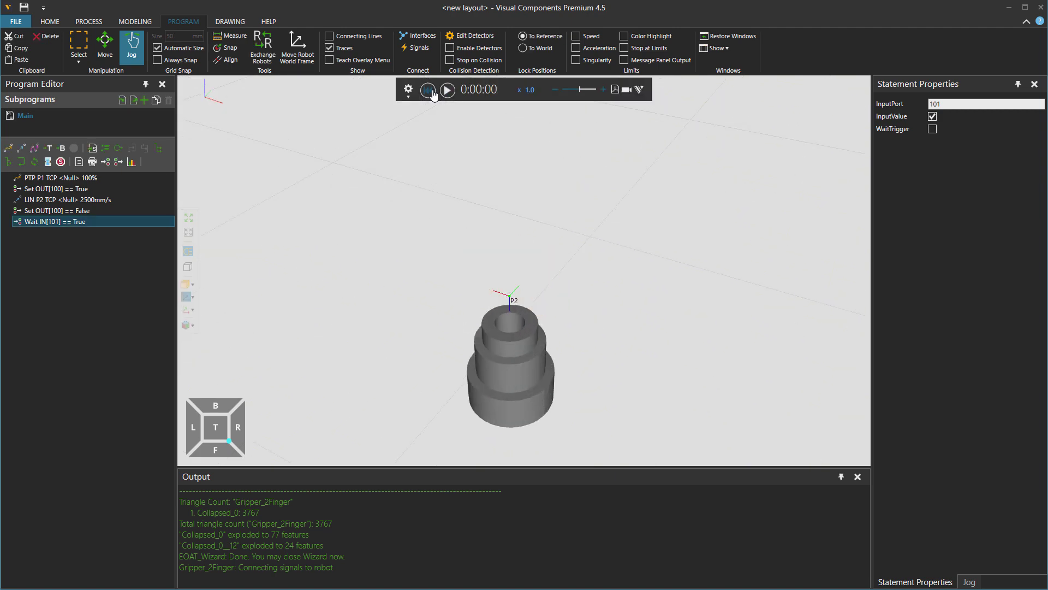
pyautogui.click(446, 92)
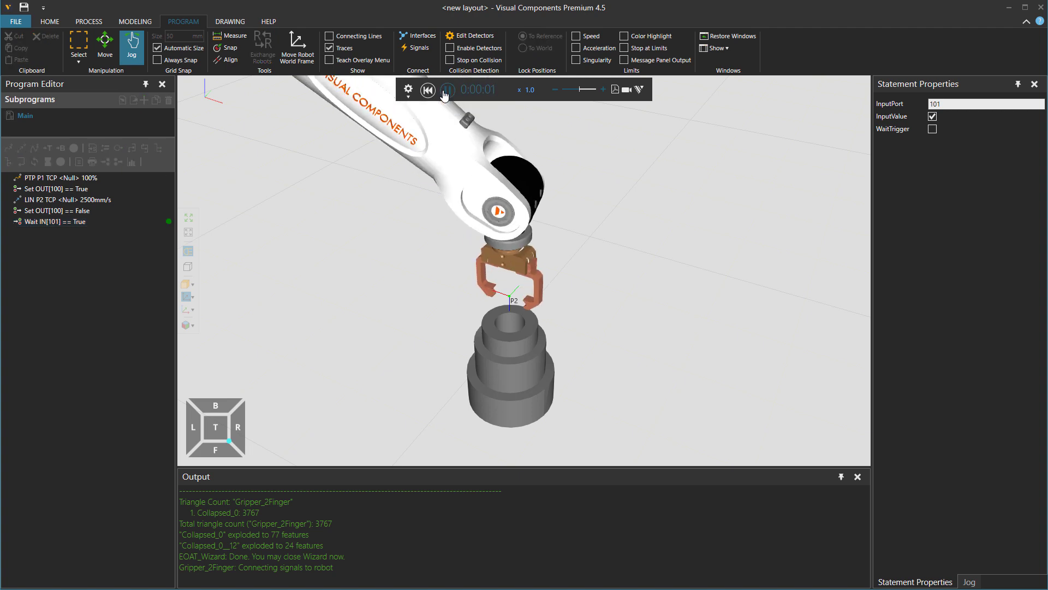
pyautogui.click(446, 92)
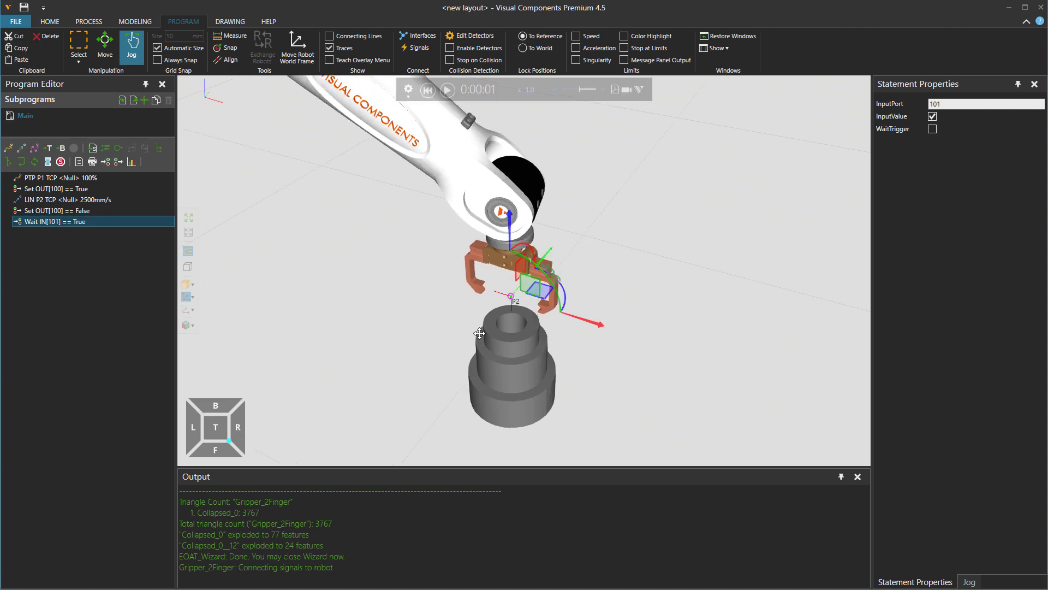
# Lower the robot's tool point in two passes until Z reads 185.789.
pyautogui.moveTo(480, 333); pyautogui.dragTo(529, 260, button='right')
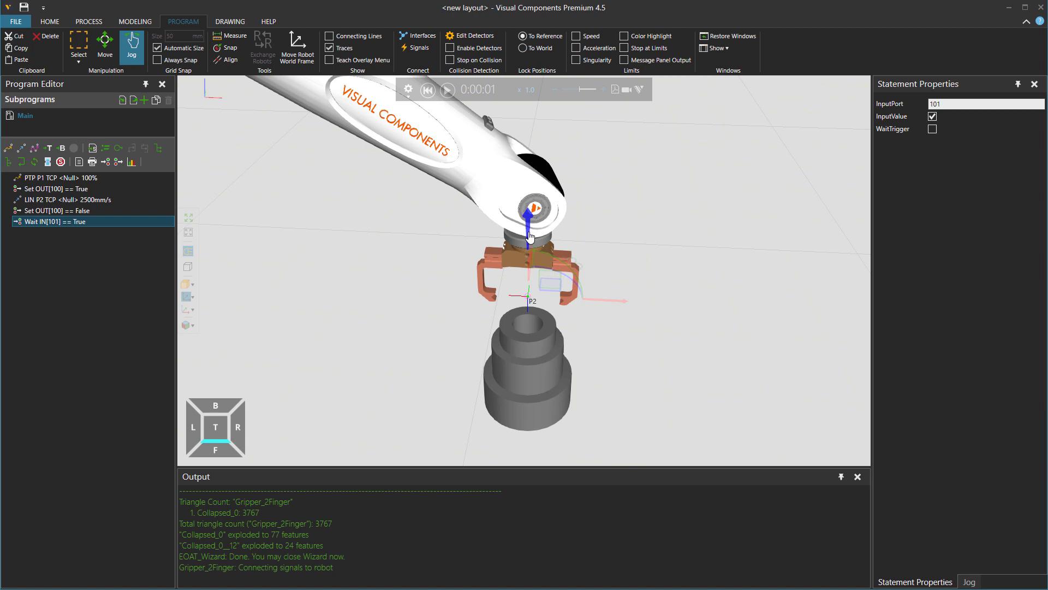
pyautogui.moveTo(530, 236); pyautogui.dragTo(526, 271)
pyautogui.scroll(3, 518, 336)
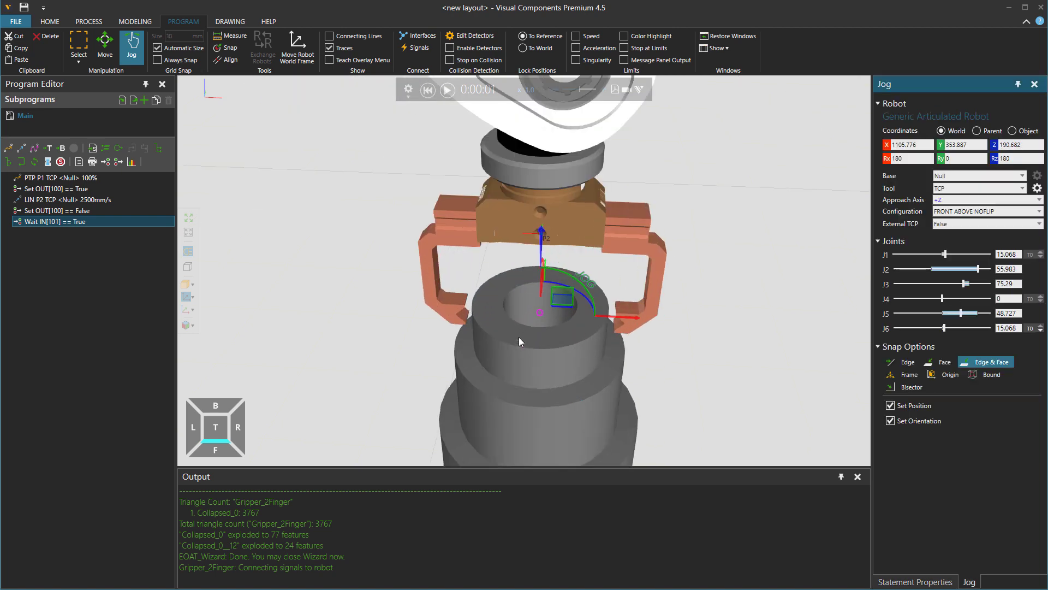
pyautogui.moveTo(582, 335); pyautogui.dragTo(595, 327, button='right')
pyautogui.moveTo(532, 248); pyautogui.dragTo(520, 334)
# Switch to a front orthographic view and select the gripper, its J1 at 25.523.
pyautogui.click(215, 450)
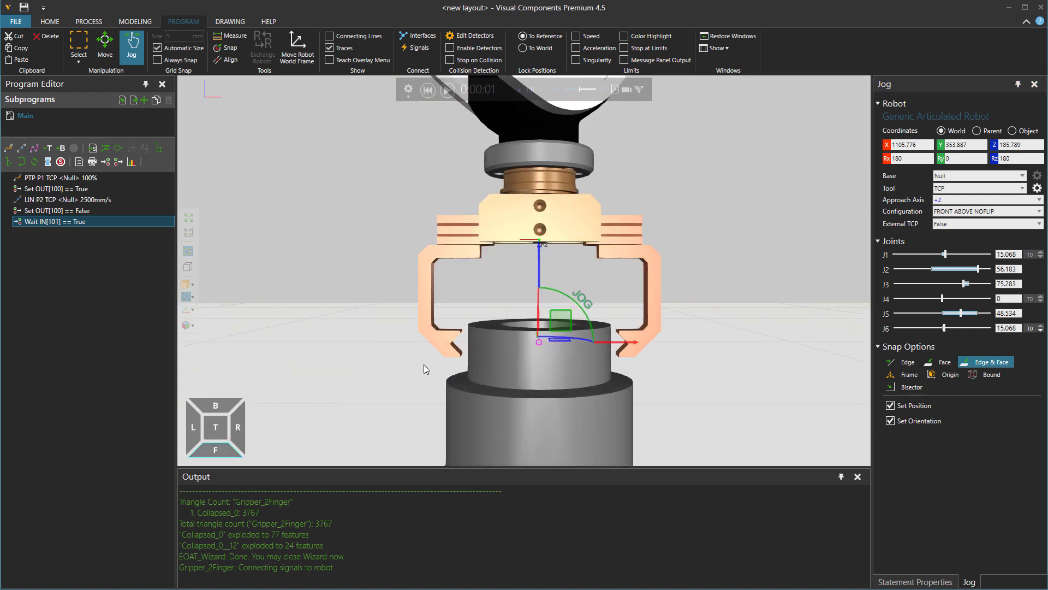
pyautogui.click(189, 268)
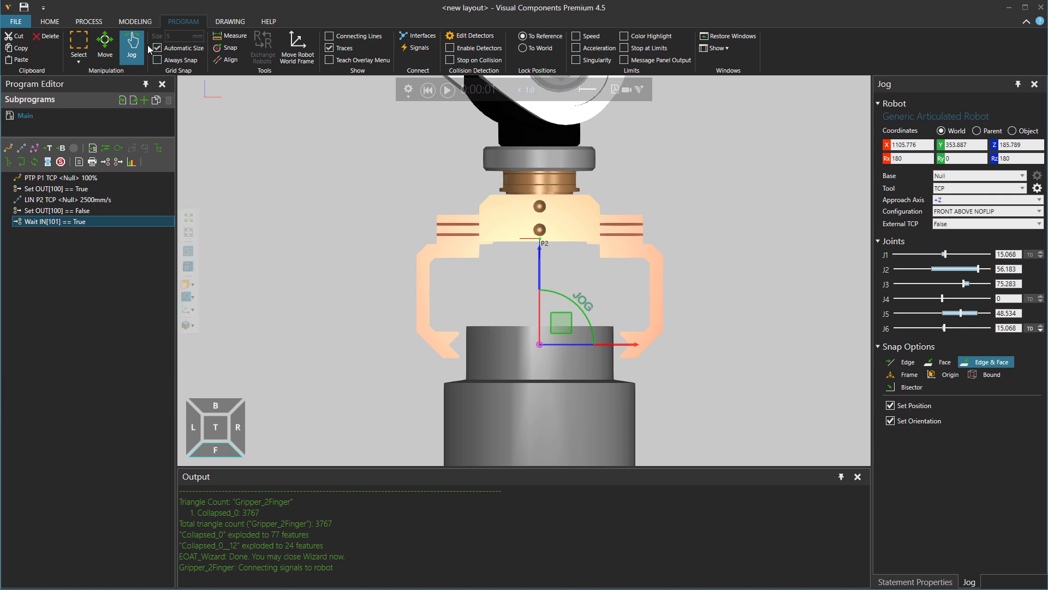
pyautogui.moveTo(441, 257); pyautogui.dragTo(447, 262)
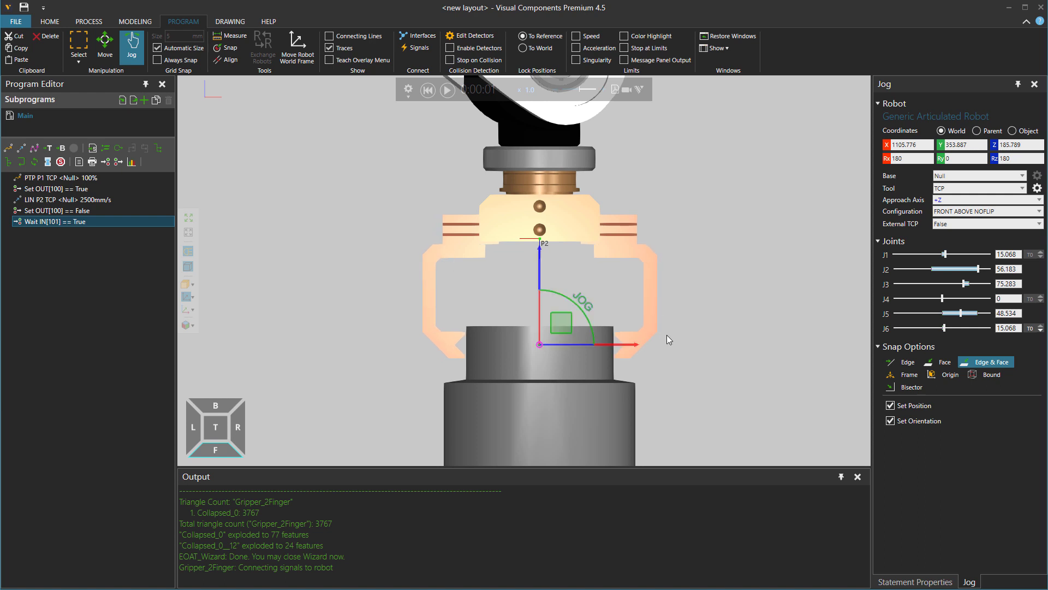
pyautogui.click(569, 218)
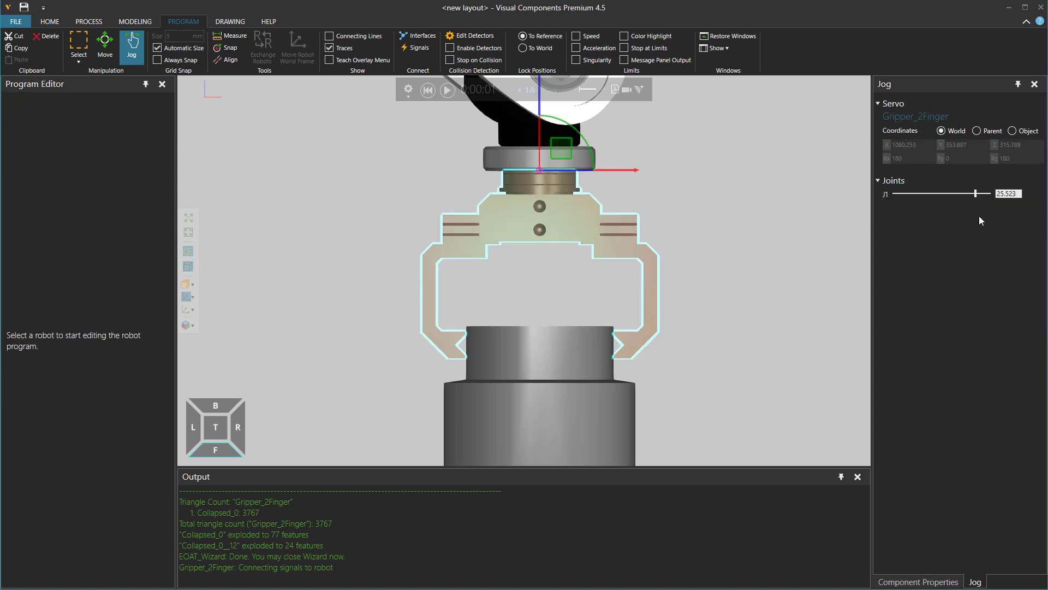
# Set the gripper's J1_ClosedValue to 25 in Component Properties.
pyautogui.doubleClick(1001, 194)
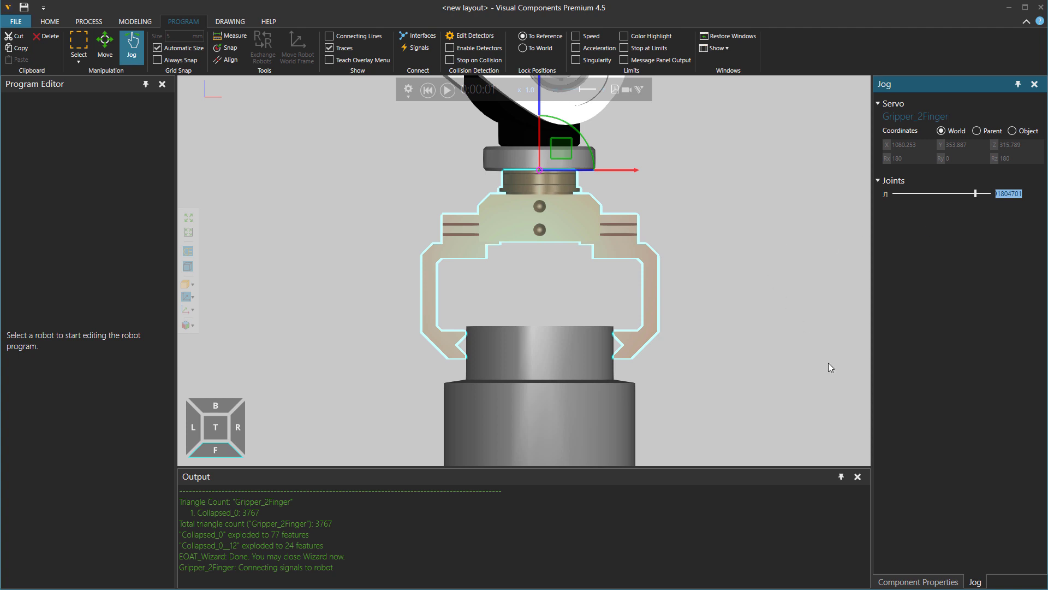
pyautogui.click(918, 582)
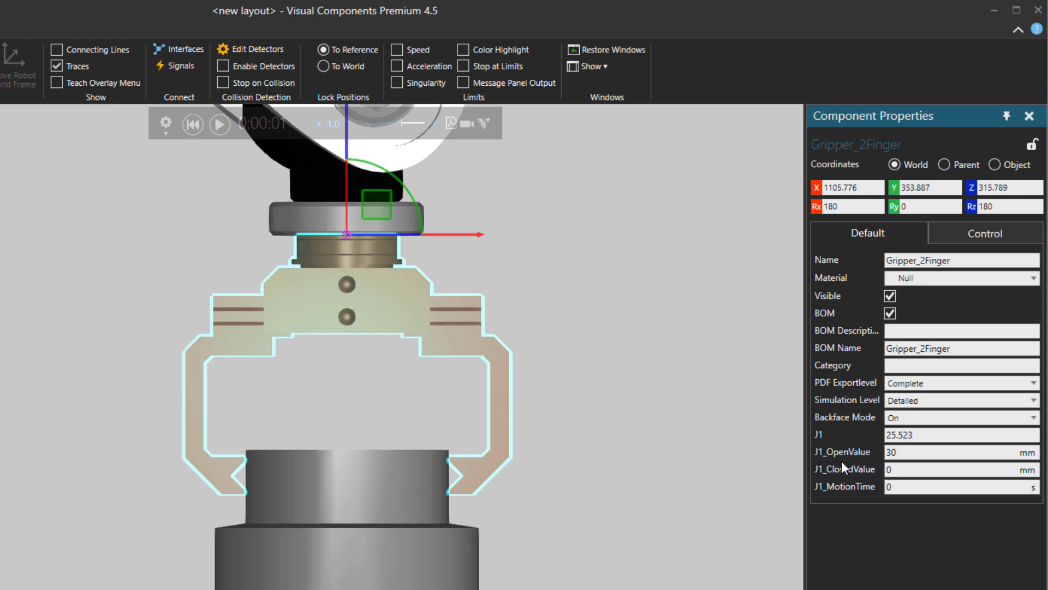
pyautogui.click(889, 469)
pyautogui.write('25')
pyautogui.press('Return')
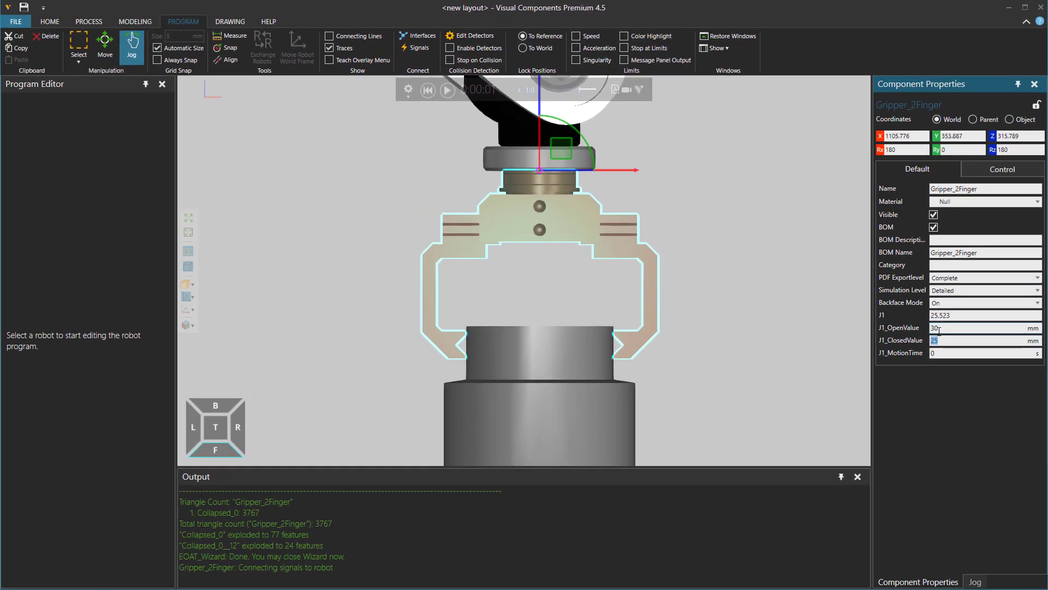
# Test the gripper's J1 finger joint in Jog, then reselect the robot.
pyautogui.click(975, 580)
pyautogui.moveTo(977, 198)
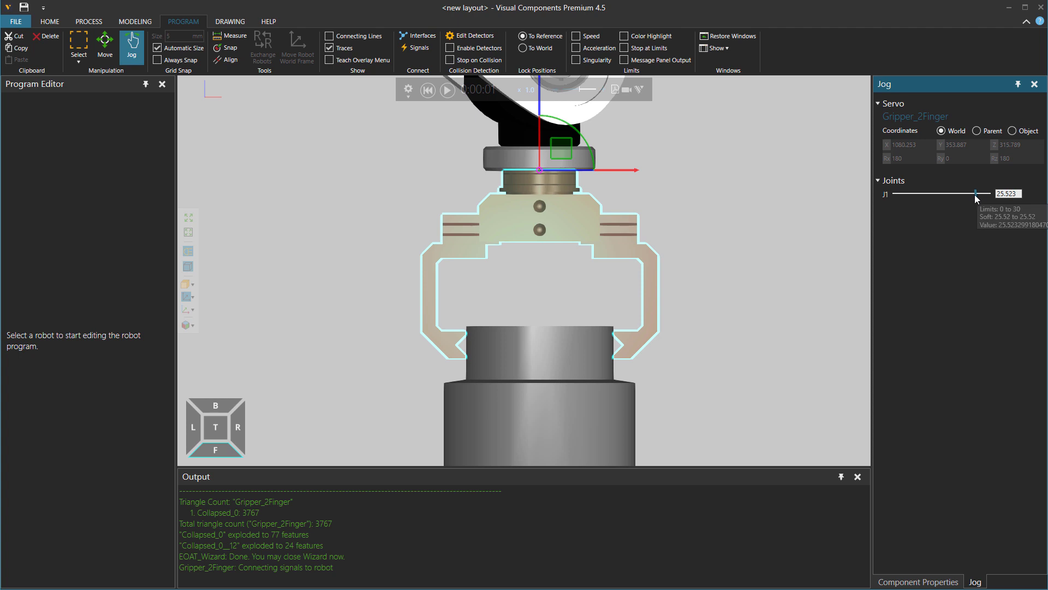
pyautogui.moveTo(976, 198)
pyautogui.mouseDown()
pyautogui.moveTo(960, 203)
pyautogui.moveTo(986, 201)
pyautogui.mouseUp()
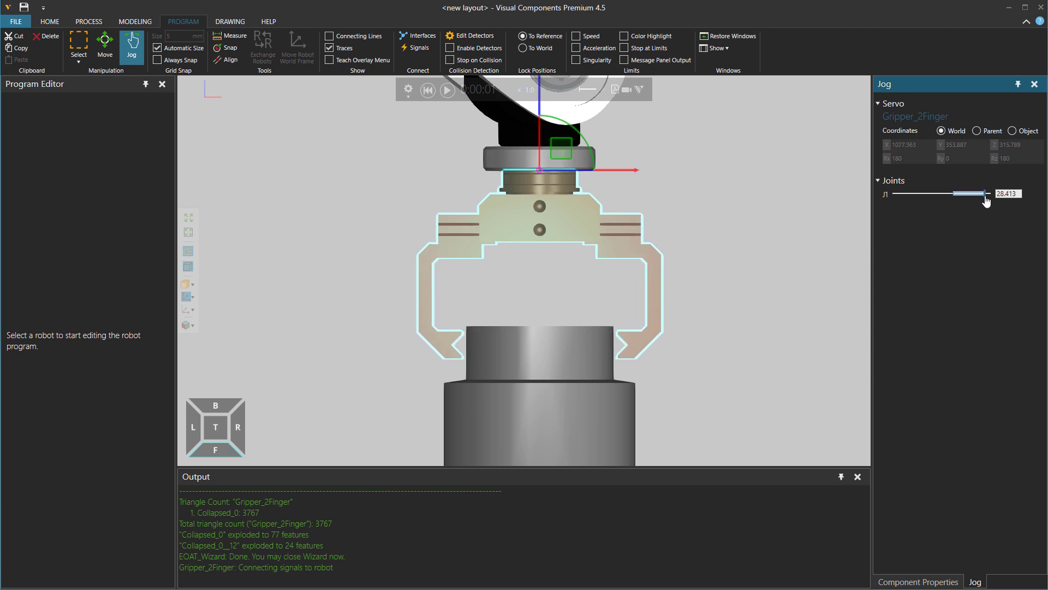
pyautogui.click(507, 149)
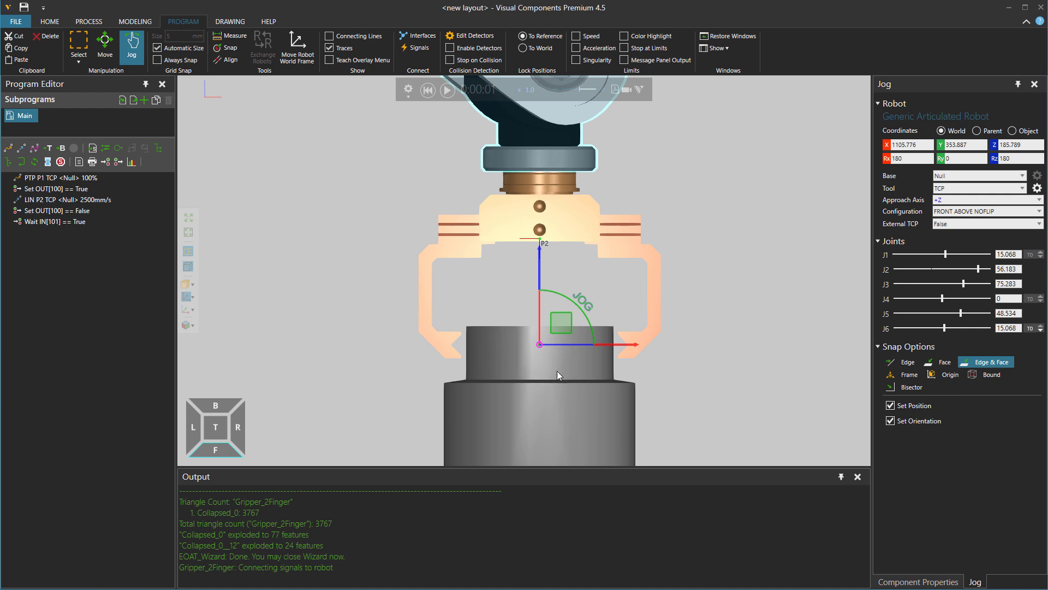
# Reset the simulation, jump to LIN P2 and play the program.
pyautogui.moveTo(689, 344); pyautogui.dragTo(684, 357, button='right')
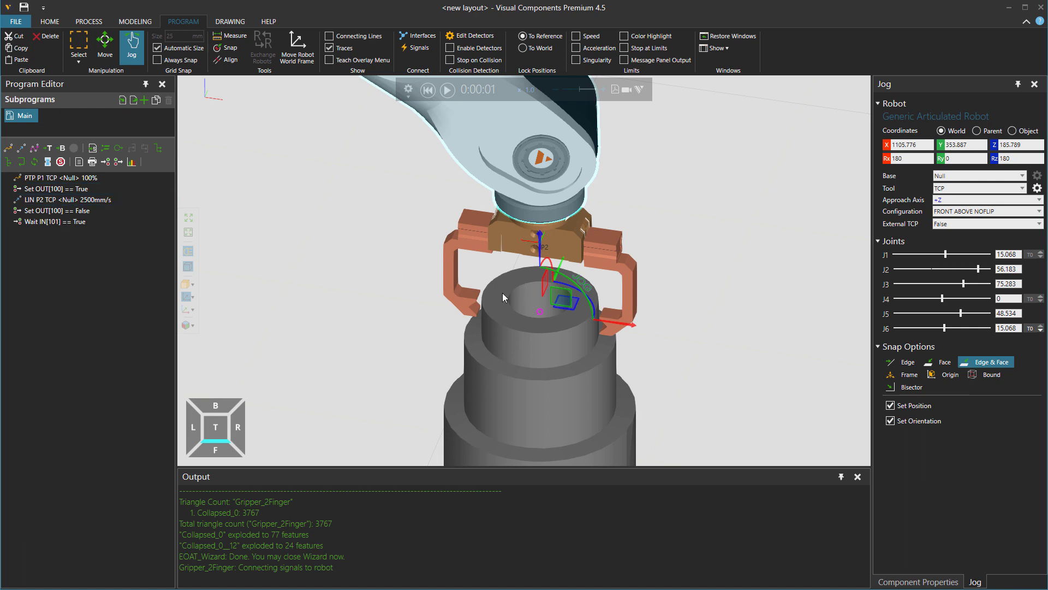
pyautogui.click(427, 89)
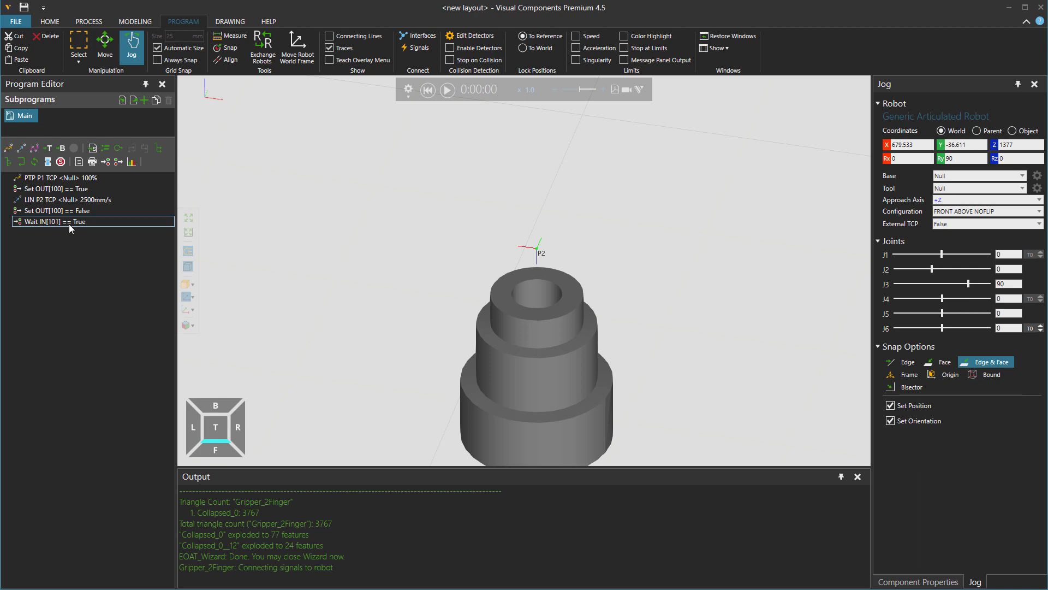
pyautogui.click(70, 199)
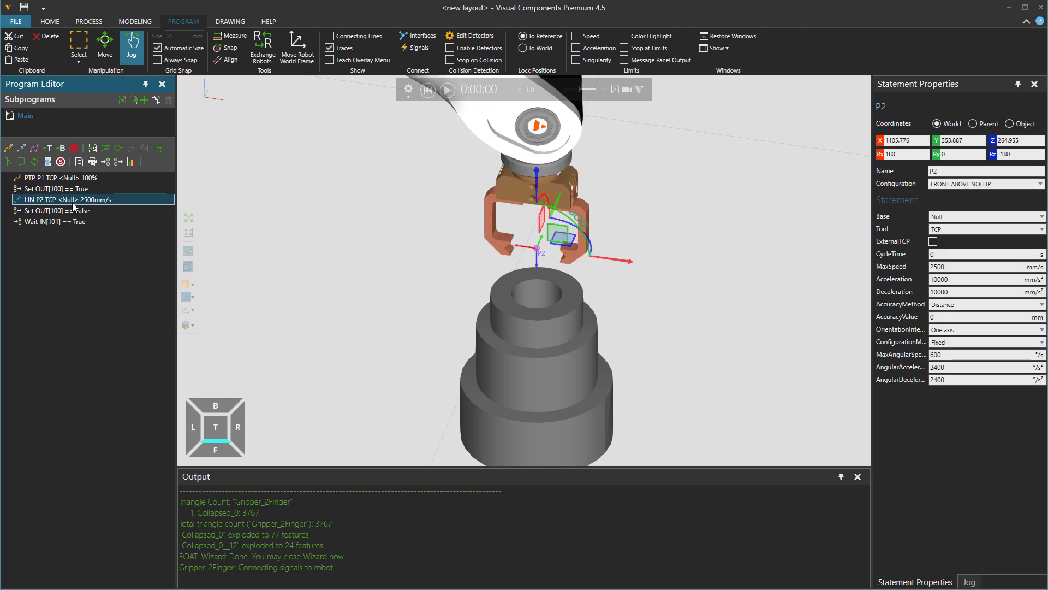
pyautogui.click(448, 90)
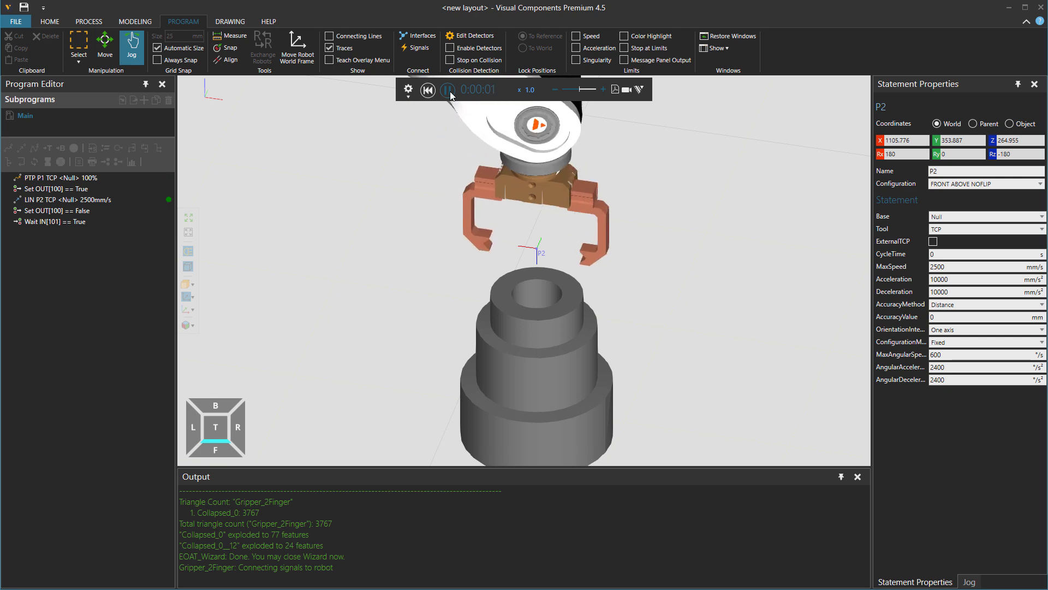
# Lower the tool point to Z 181.033 and check it from the Top and Front views.
pyautogui.moveTo(539, 182); pyautogui.dragTo(537, 265)
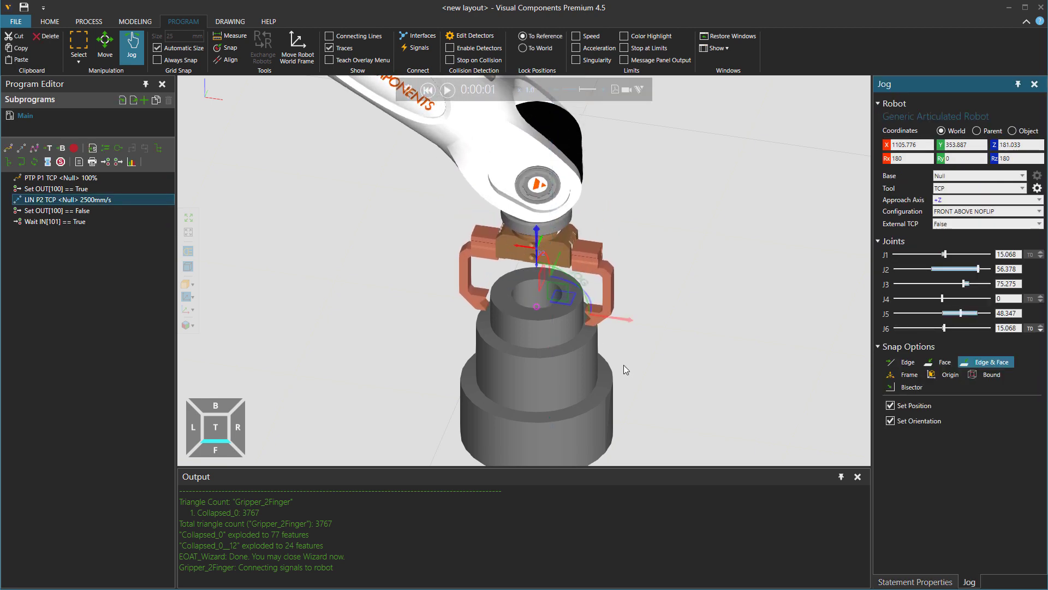
pyautogui.moveTo(635, 358); pyautogui.dragTo(635, 358, button='right')
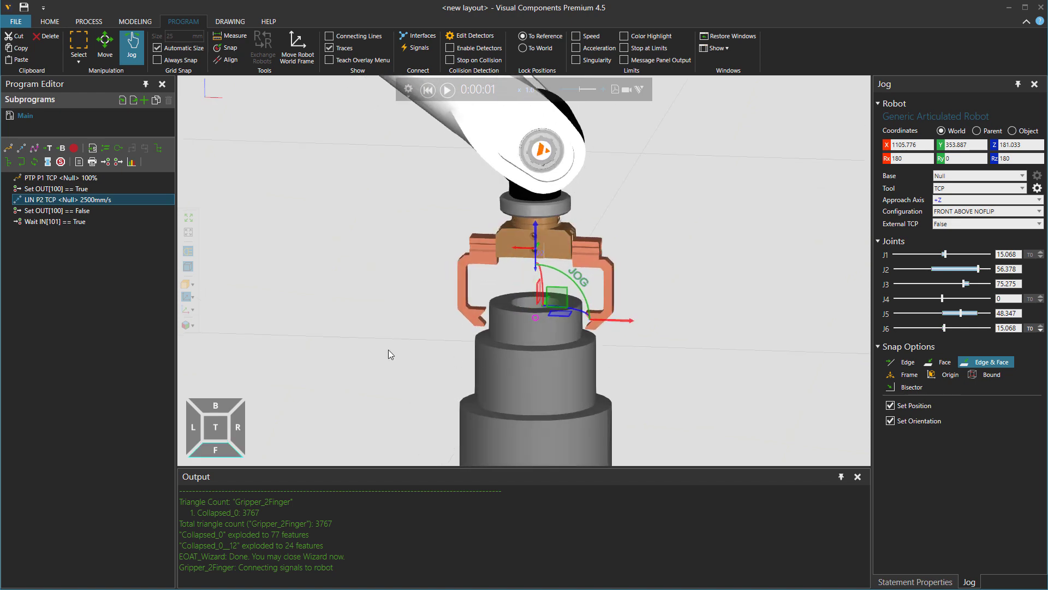
pyautogui.click(222, 428)
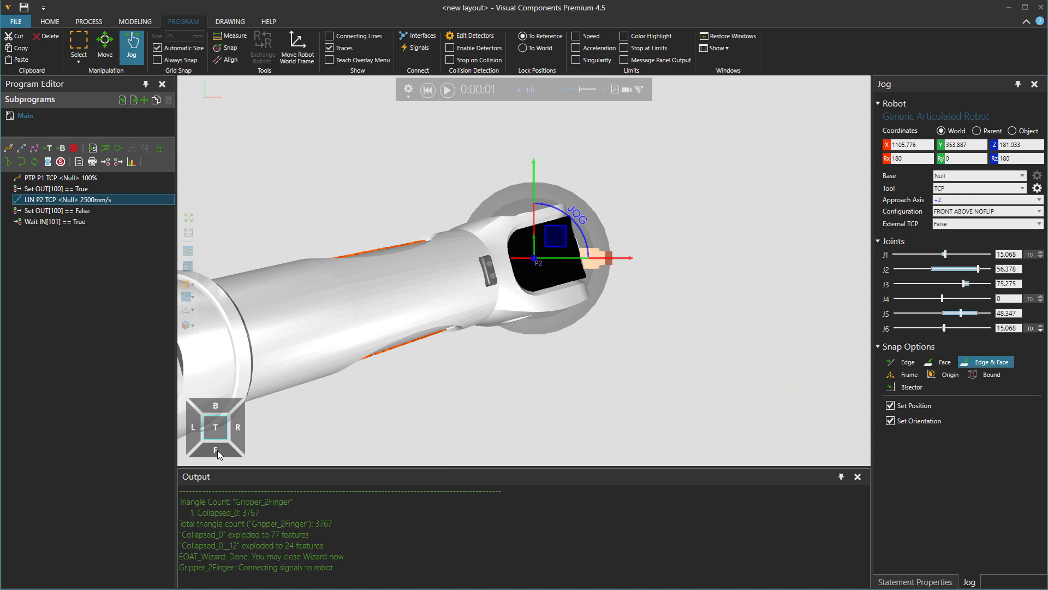
pyautogui.click(216, 450)
# Add a LIN P3 move at the current pose and place it after Wait IN[101].
pyautogui.moveTo(360, 286); pyautogui.dragTo(412, 329, button='right')
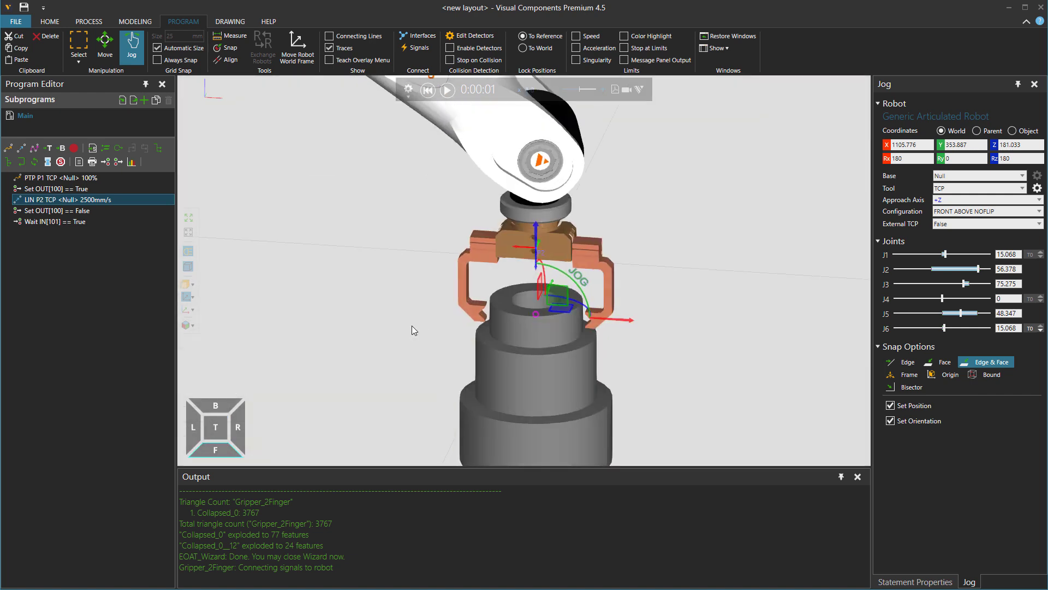
pyautogui.click(189, 266)
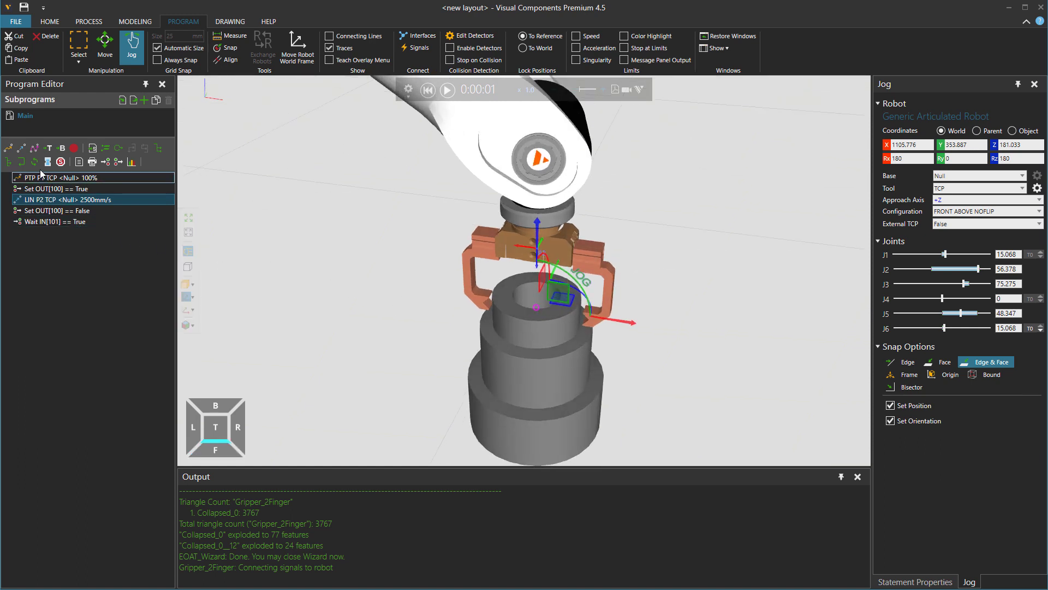
pyautogui.click(22, 149)
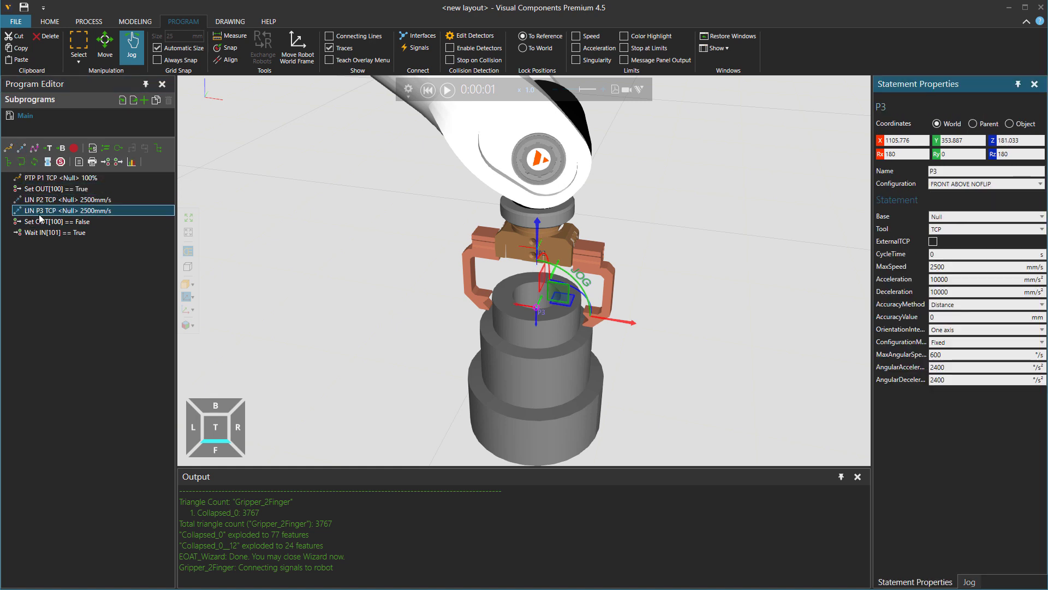
pyautogui.moveTo(50, 217); pyautogui.dragTo(51, 238)
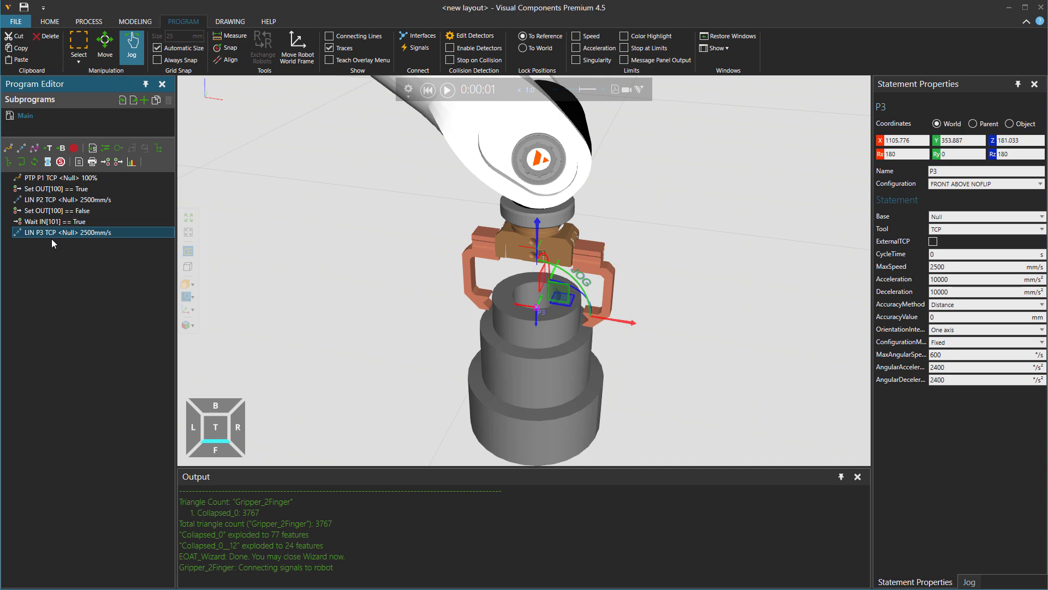
# Step the robot through poses P1, P2 and P3 to verify them.
pyautogui.scroll(-6, 322, 215)
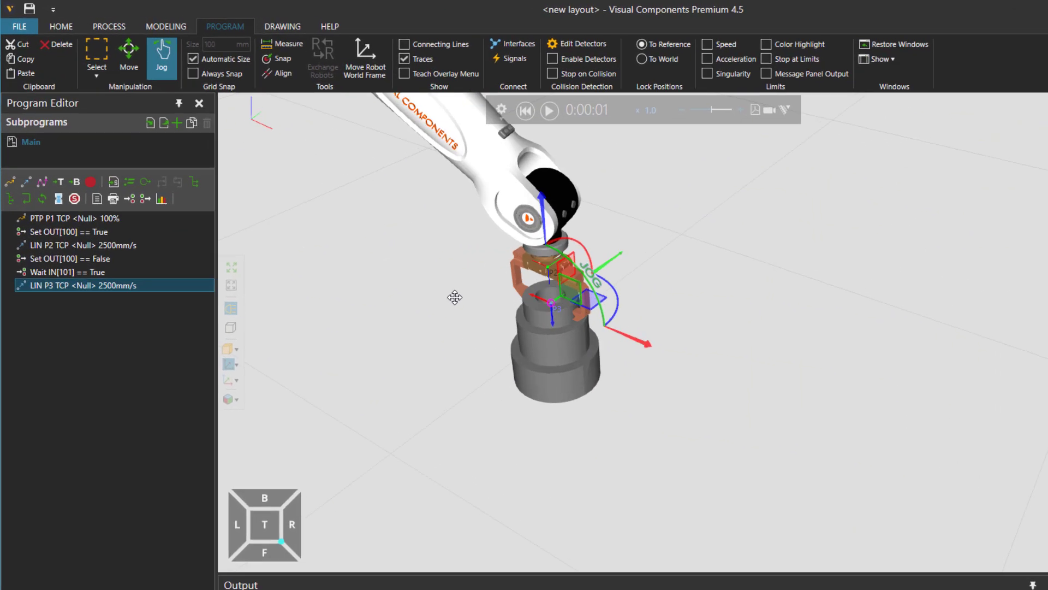
pyautogui.scroll(-5, 524, 396)
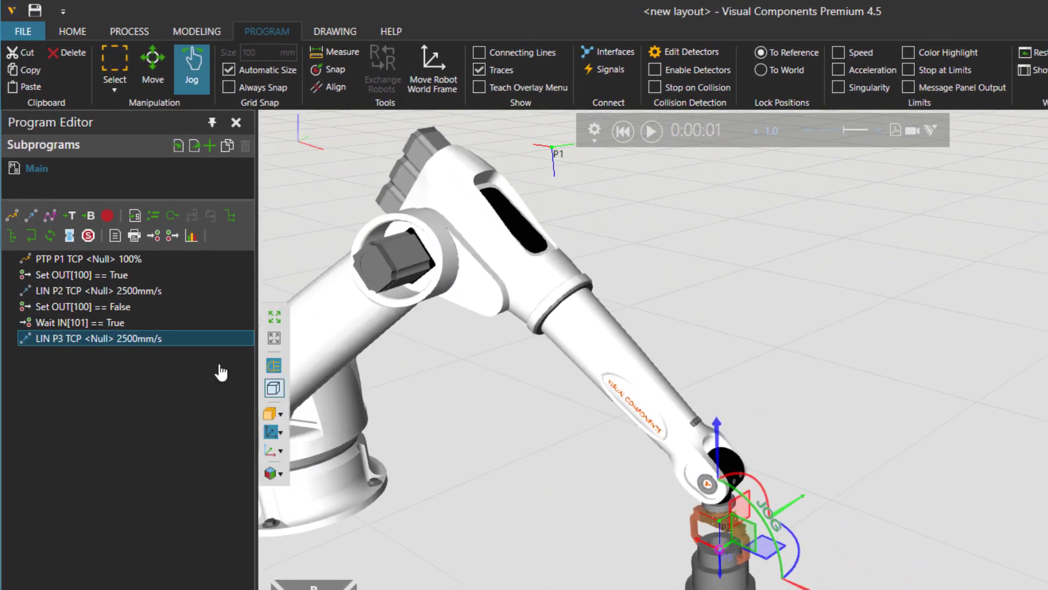
pyautogui.click(117, 261)
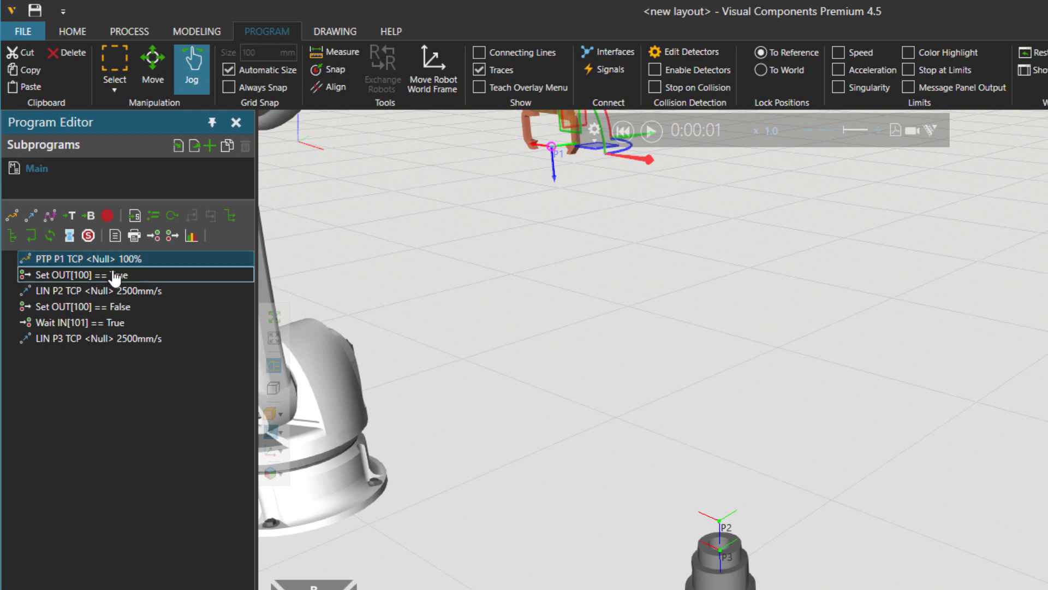
pyautogui.click(114, 293)
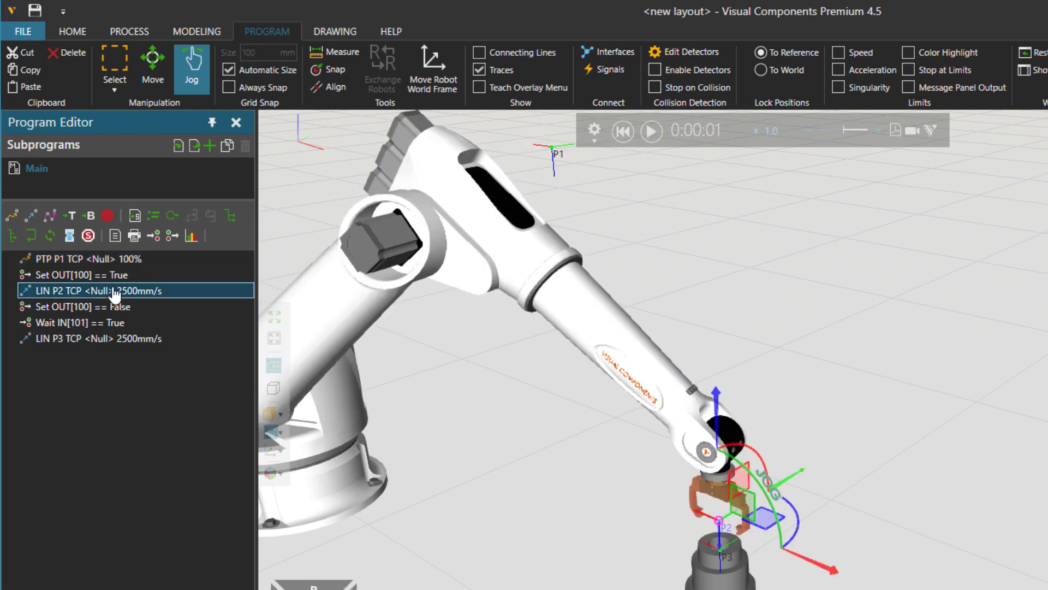
pyautogui.click(111, 338)
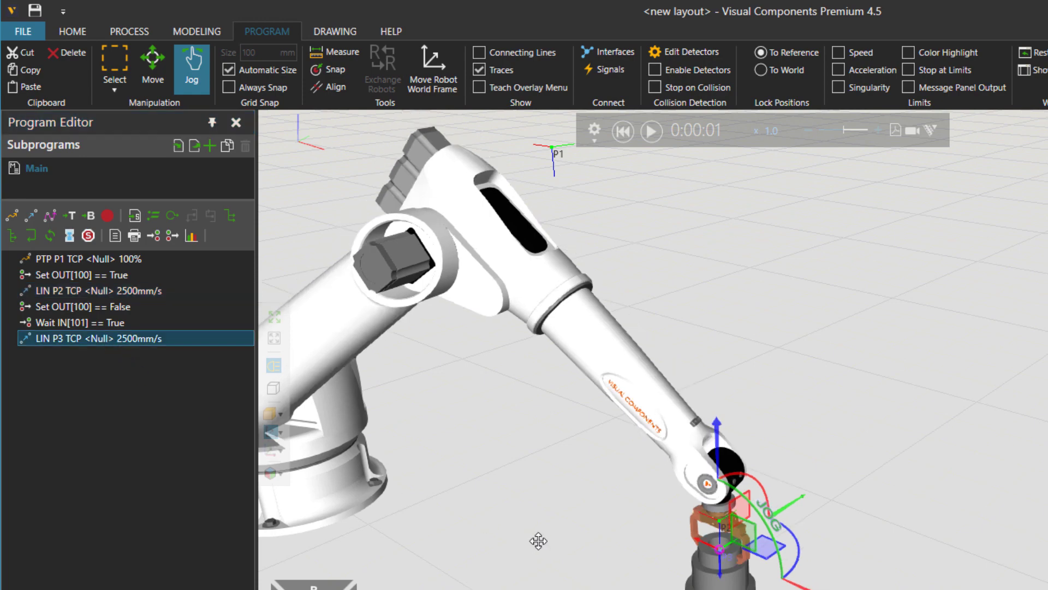
pyautogui.scroll(2, 656, 587)
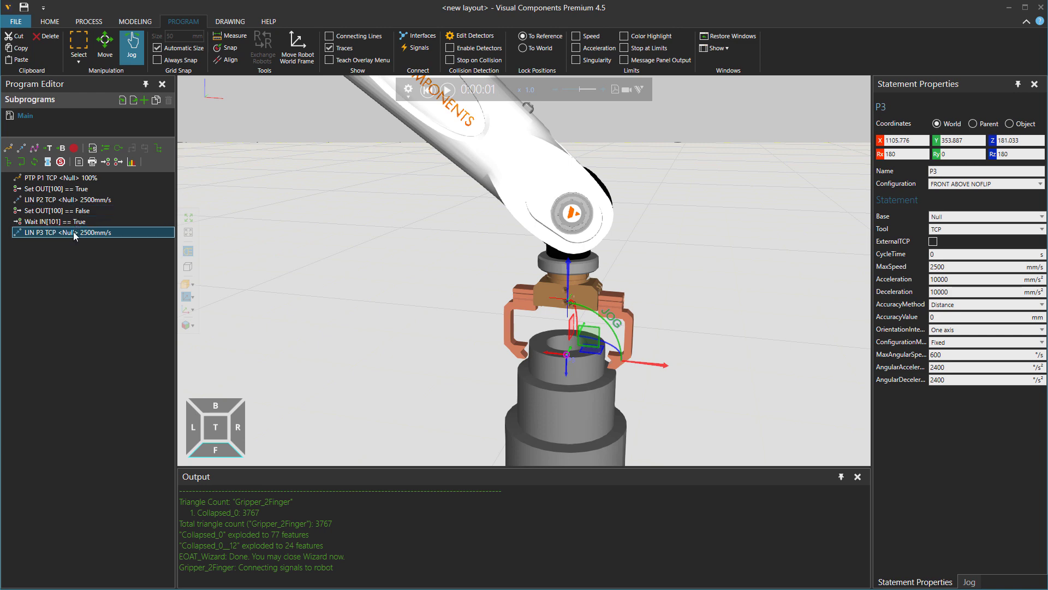
# Add a Set Binary Output statement OUT[100] = True after the P3 move.
pyautogui.click(118, 161)
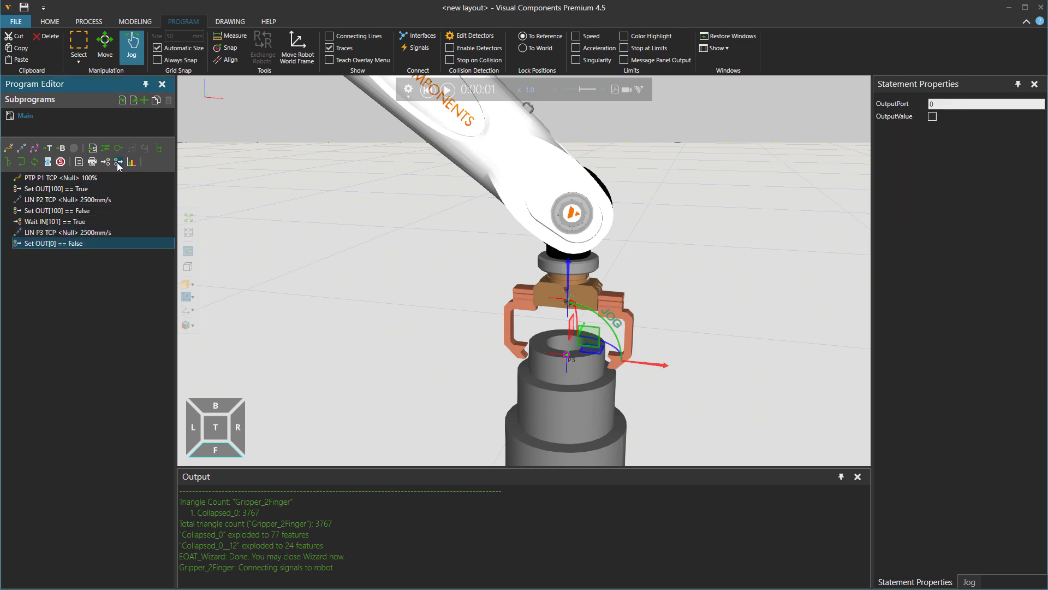
pyautogui.click(930, 104)
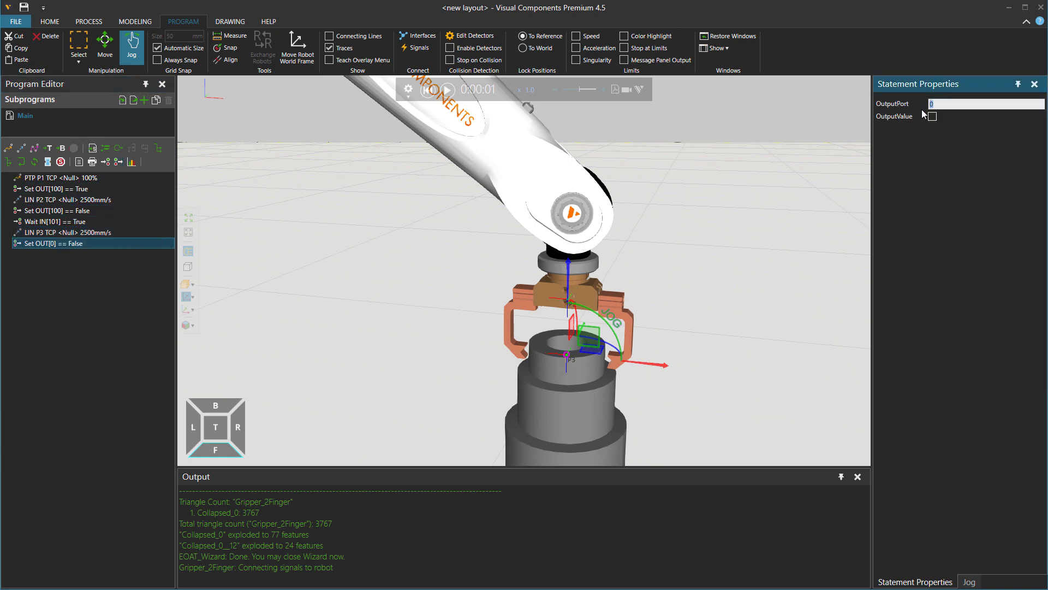
pyautogui.write('100')
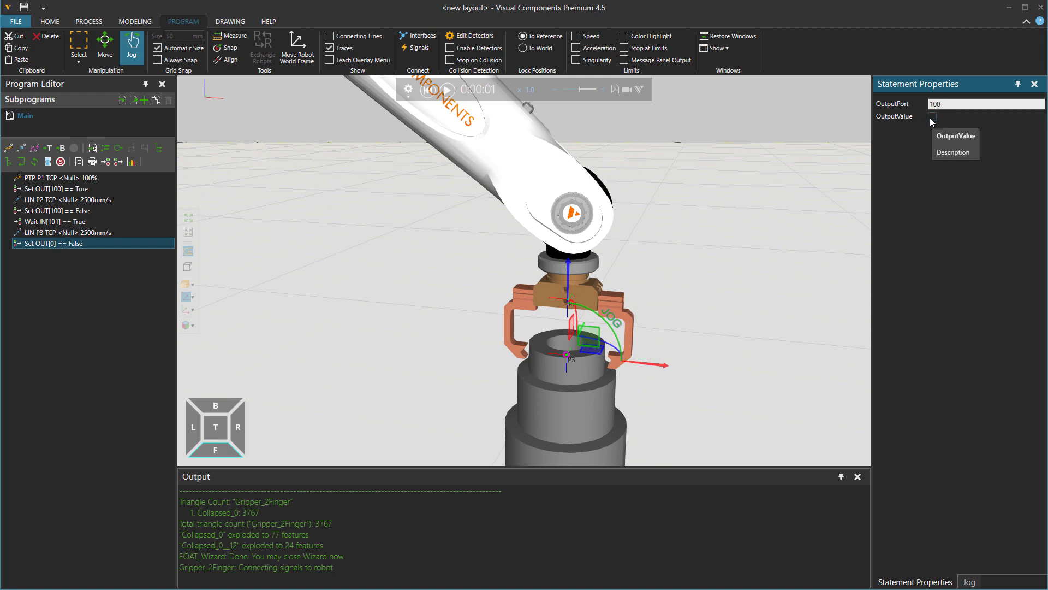
pyautogui.click(932, 117)
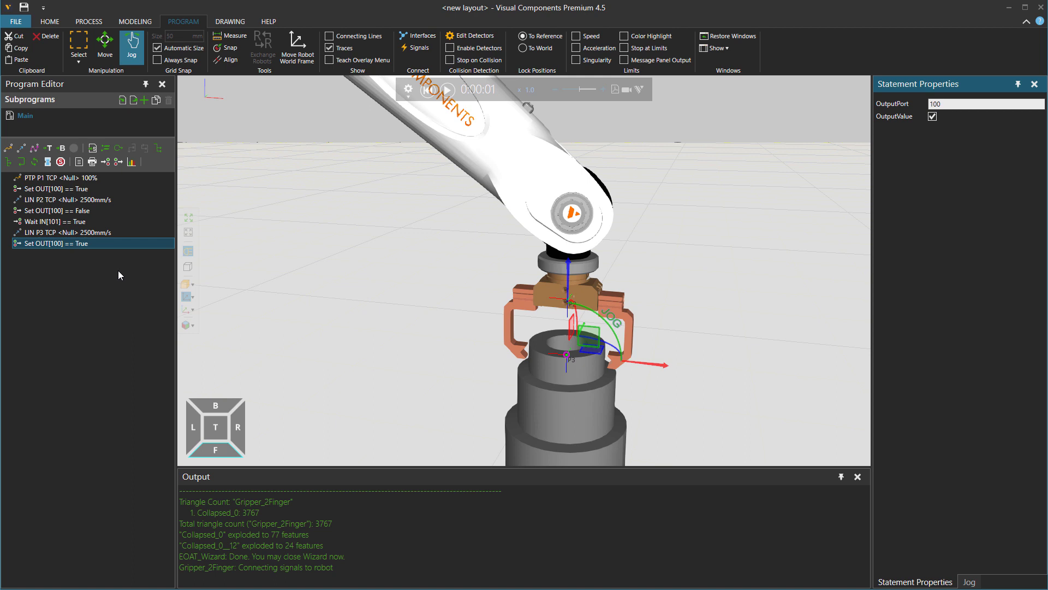
# Add a Wait Binary Input statement for IN[102] = True.
pyautogui.click(105, 162)
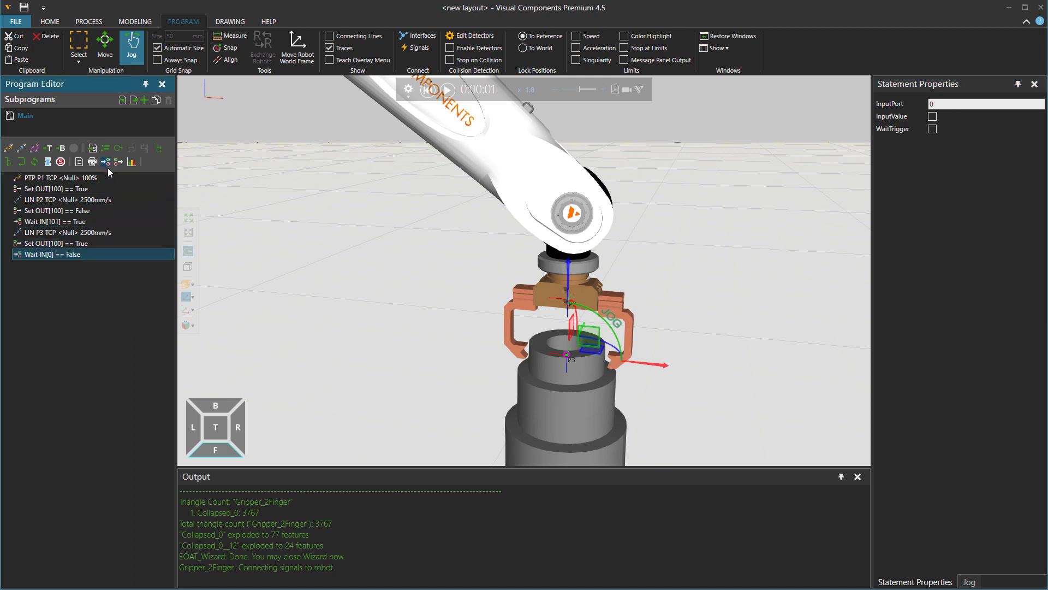
pyautogui.click(930, 108)
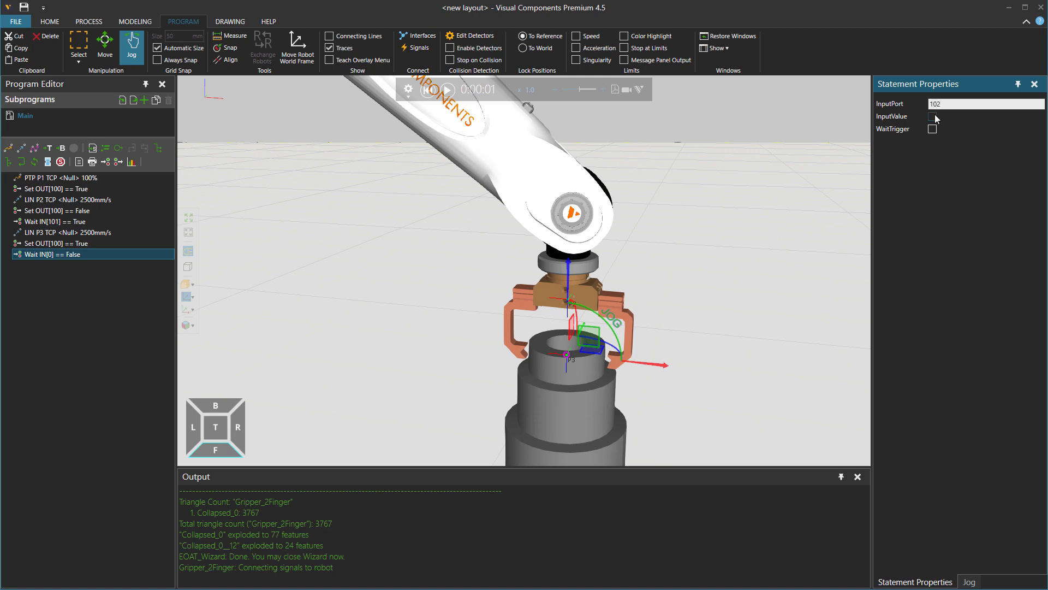
pyautogui.click(933, 116)
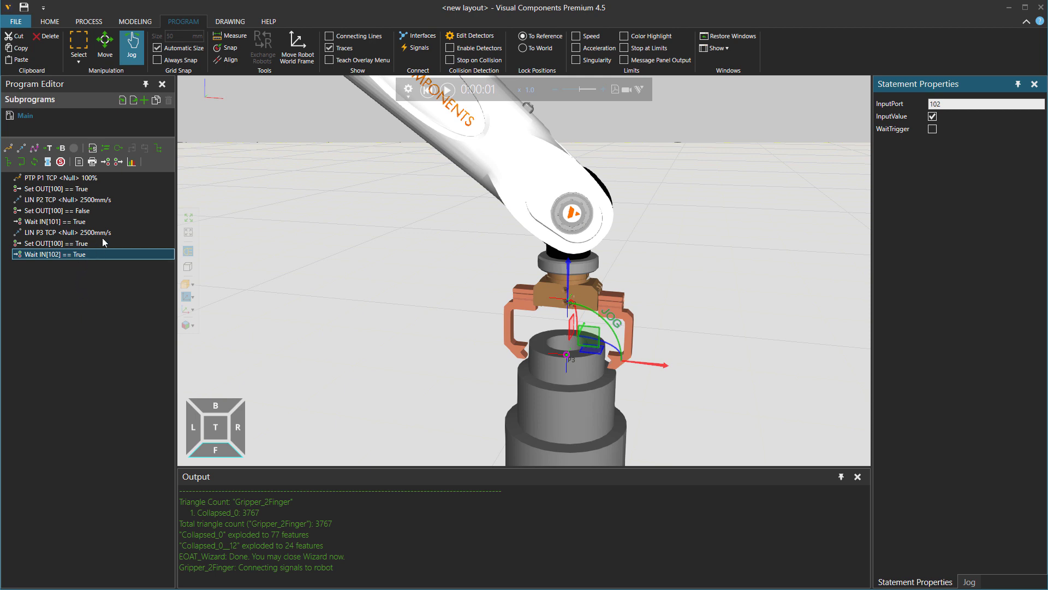
# Add a final Set Binary Output statement OUT[1] = True.
pyautogui.click(120, 165)
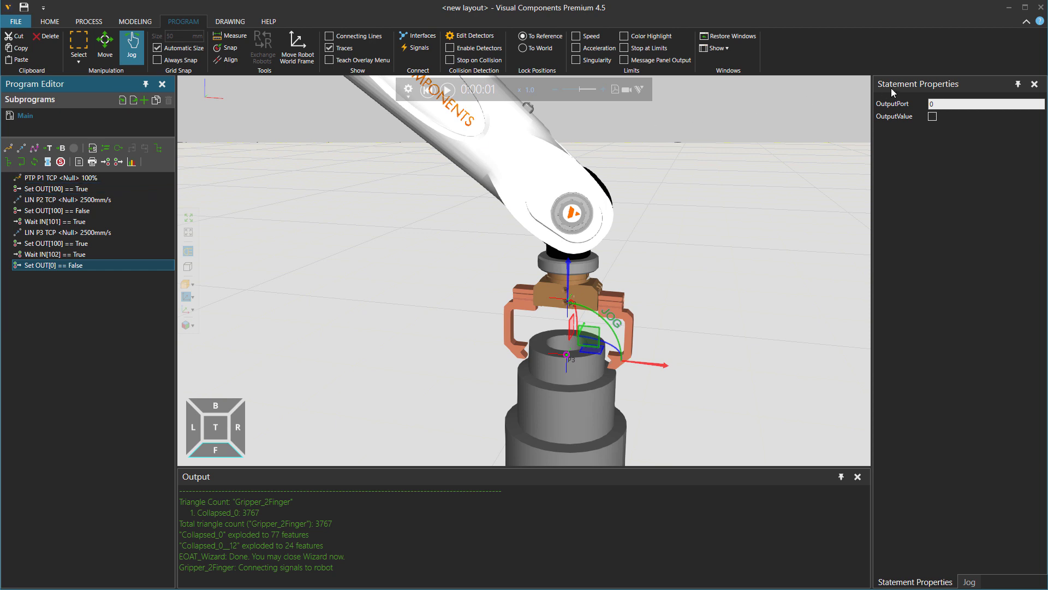
pyautogui.click(935, 103)
pyautogui.doubleClick(935, 103)
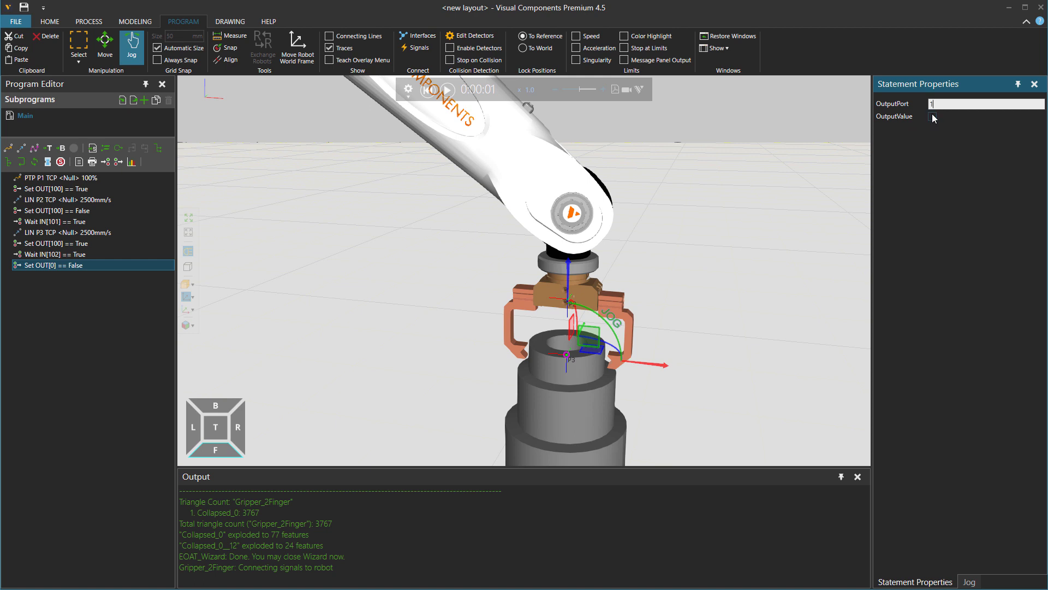
pyautogui.click(932, 116)
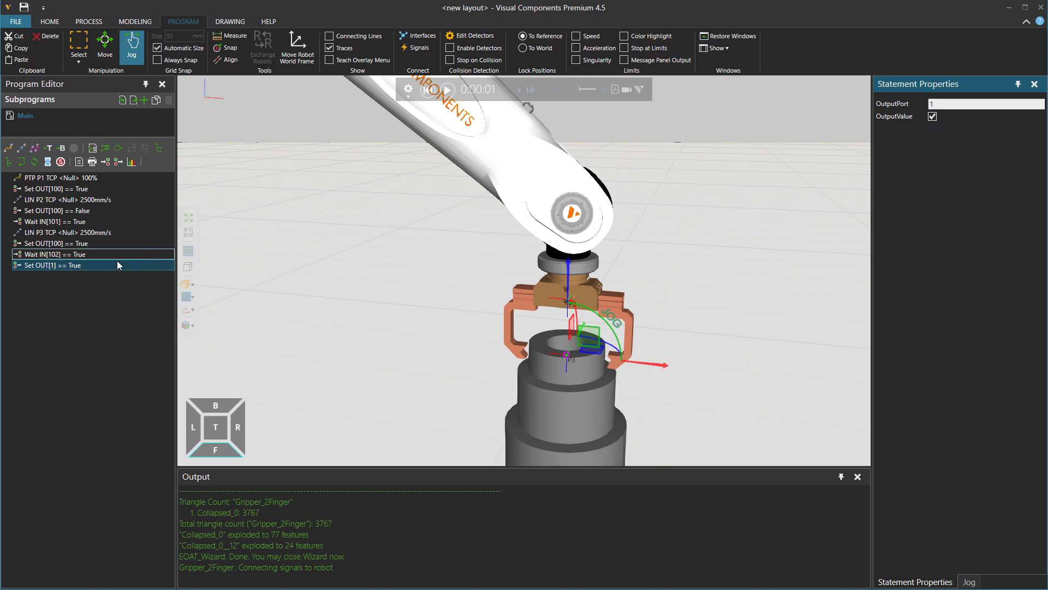
pyautogui.click(60, 232)
# Copy LIN P2, paste it after Set OUT[1] as LIN P4, and play the simulation.
pyautogui.click(67, 200)
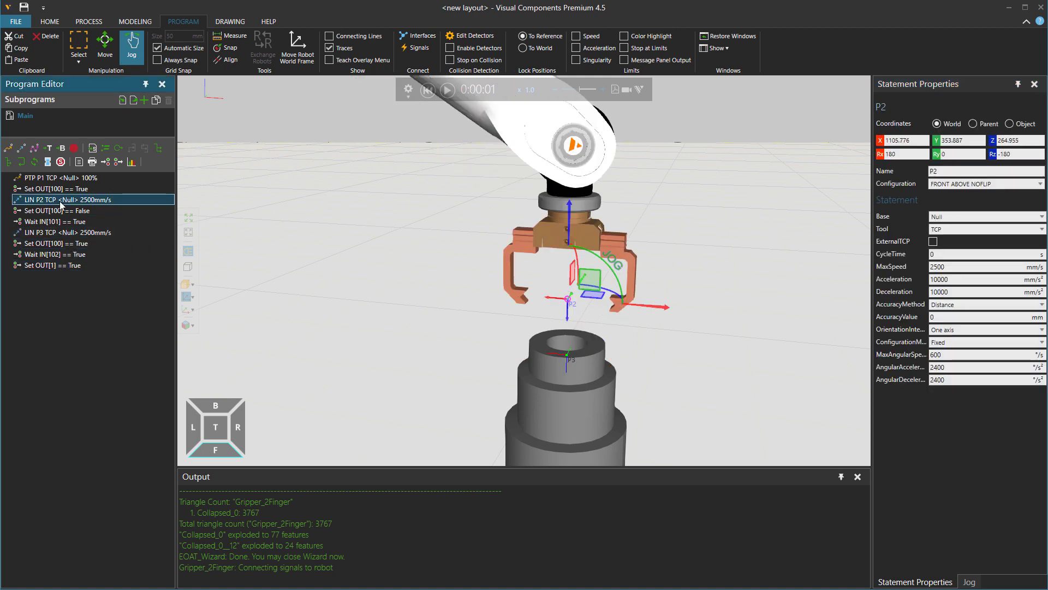
pyautogui.rightClick(67, 200)
pyautogui.click(85, 223)
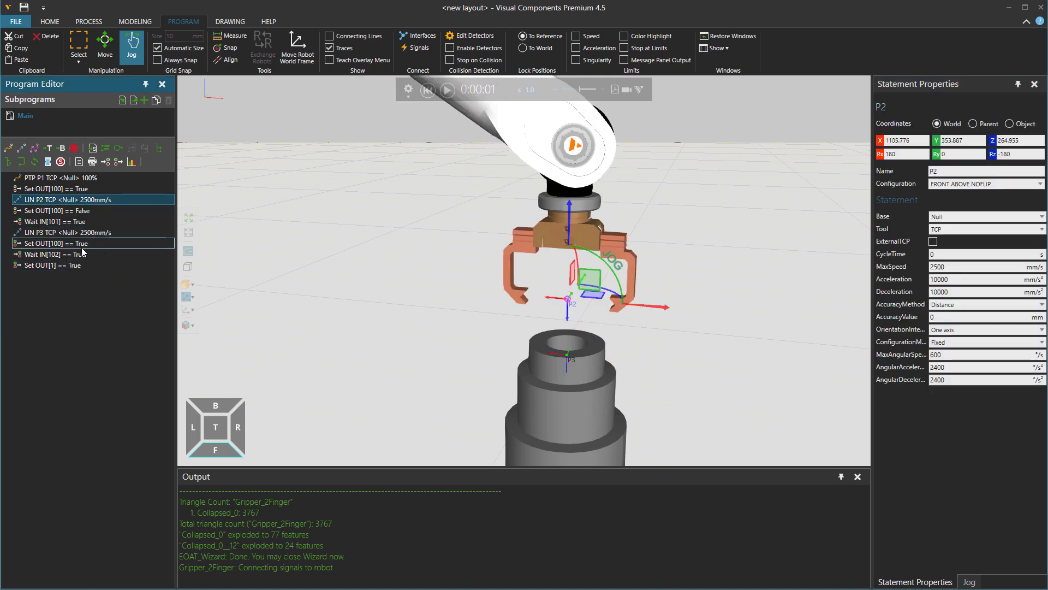
pyautogui.rightClick(59, 266)
pyautogui.click(88, 297)
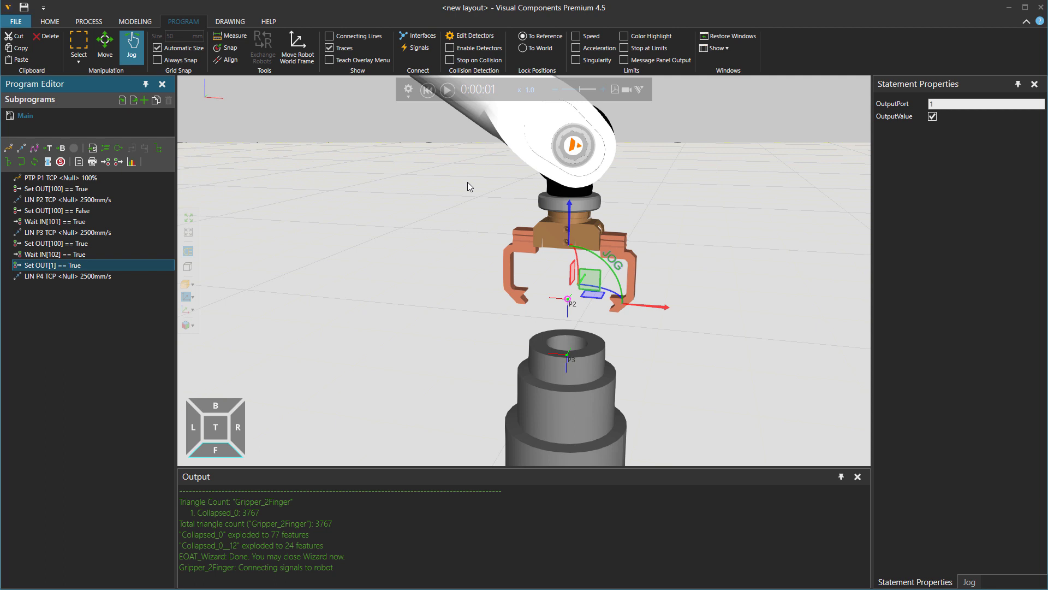
pyautogui.click(447, 90)
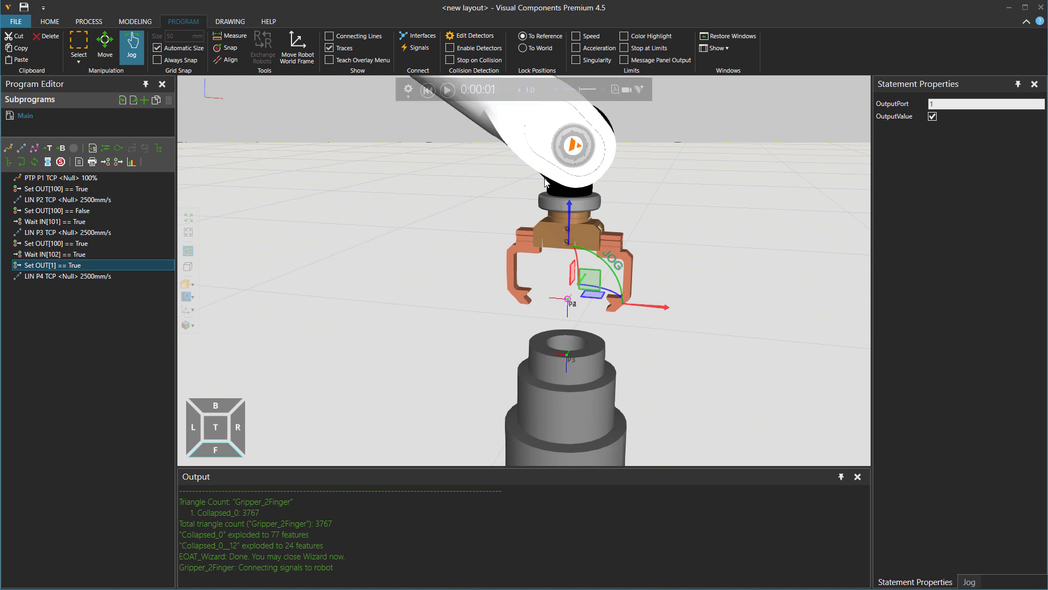
pyautogui.click(560, 145)
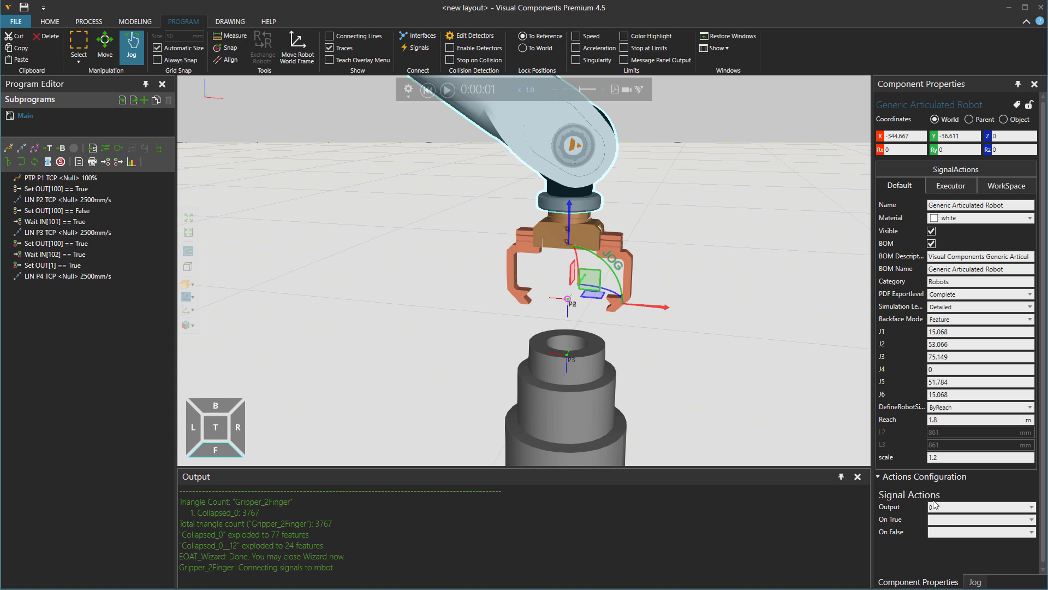
# In the robot's Signal Actions, assign output 1 to Grasp/Release with the TCP tool.
pyautogui.click(953, 506)
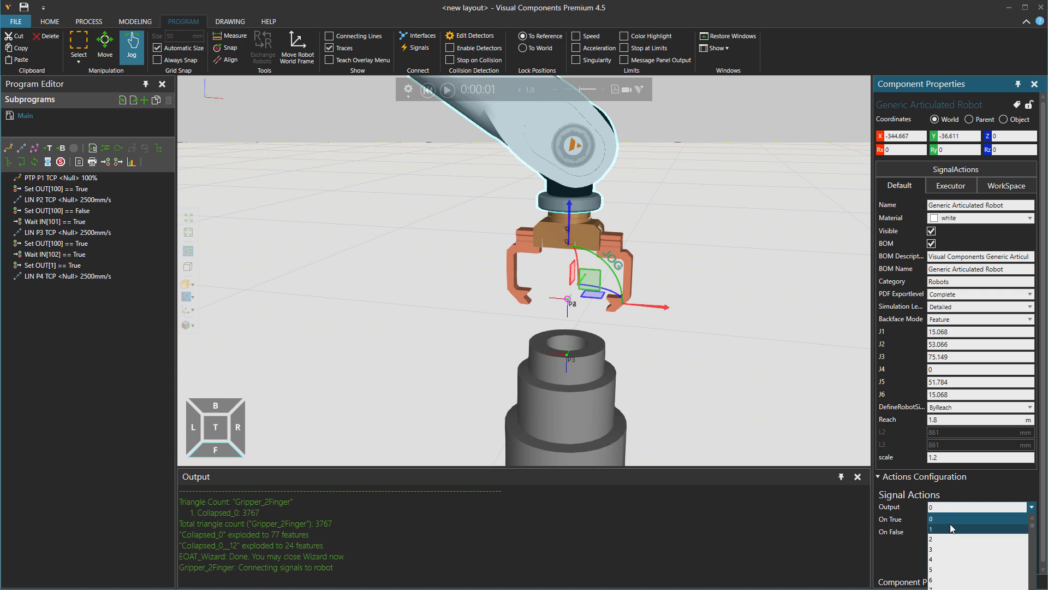
pyautogui.click(949, 528)
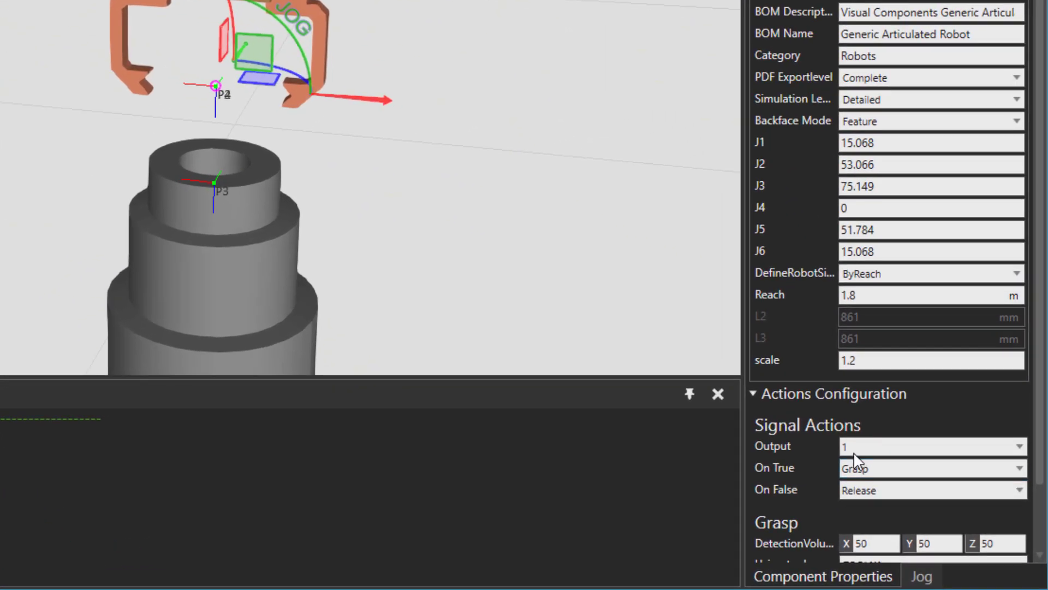
pyautogui.scroll(-1, 855, 453)
pyautogui.scroll(-2, 853, 455)
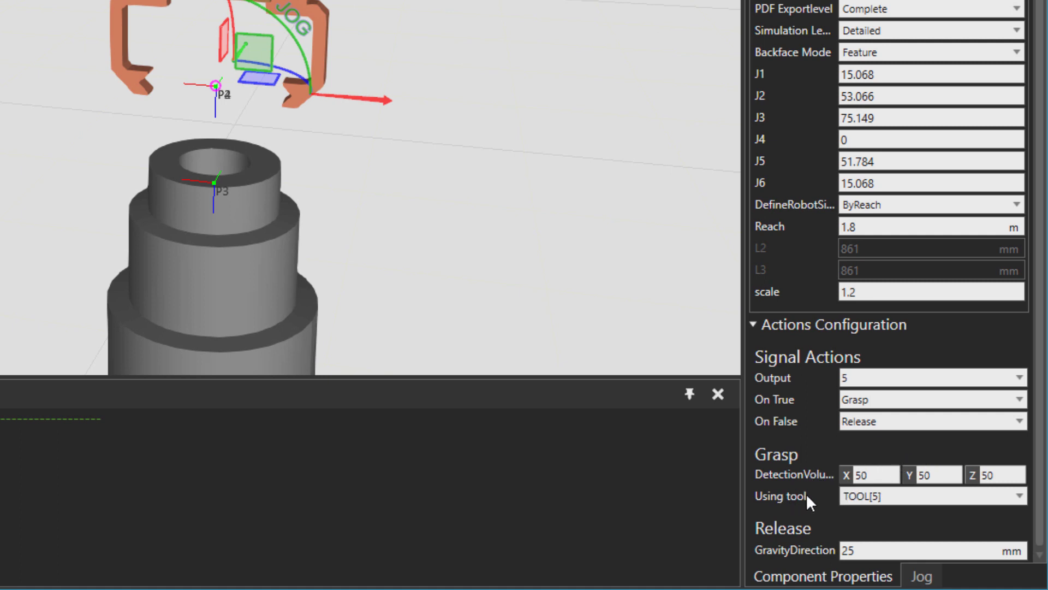
pyautogui.click(871, 380)
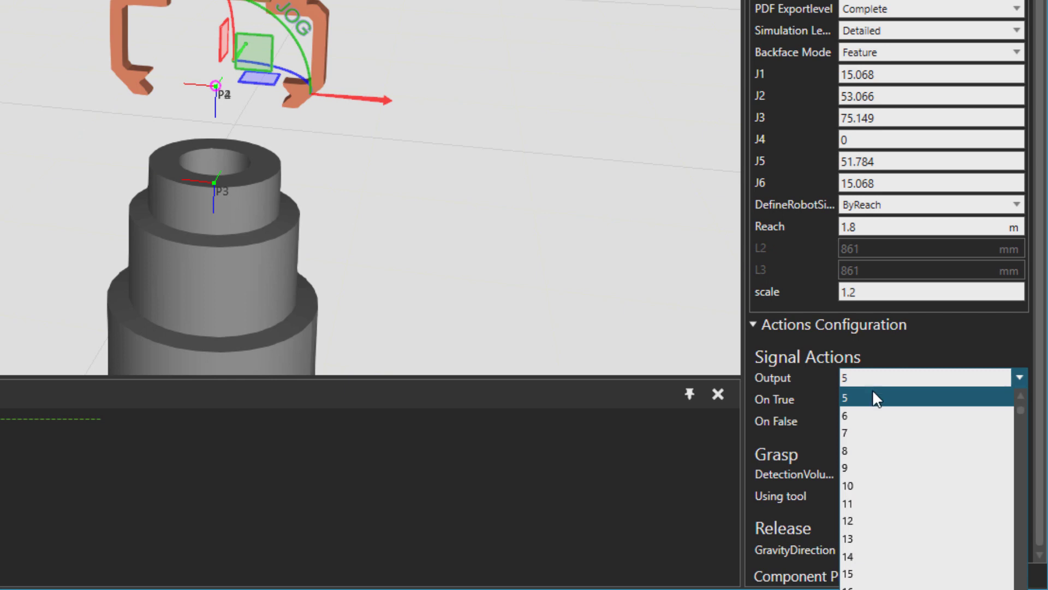
pyautogui.scroll(2, 873, 404)
pyautogui.click(870, 421)
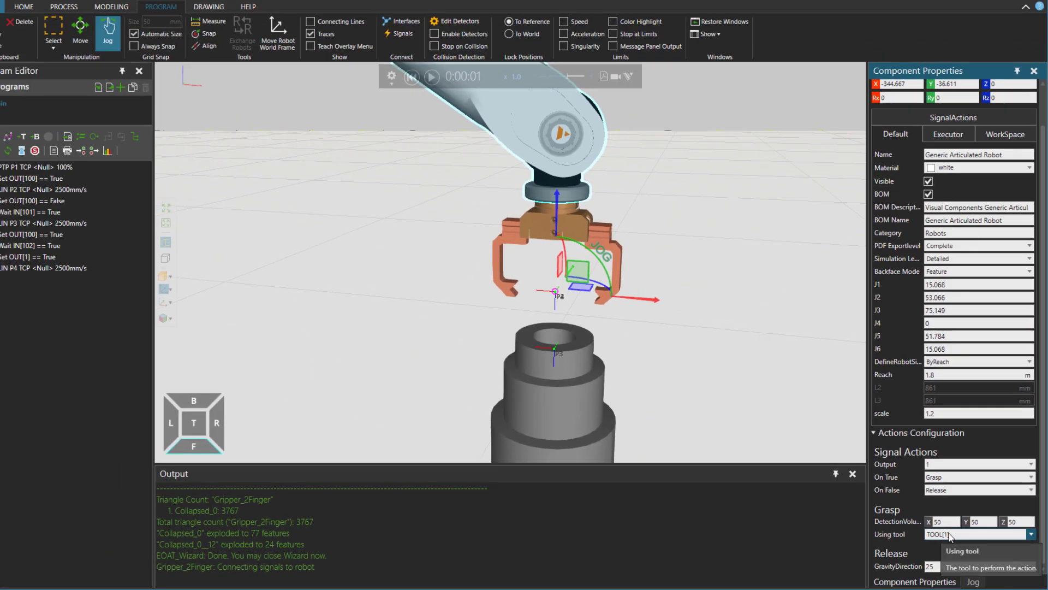
pyautogui.click(880, 493)
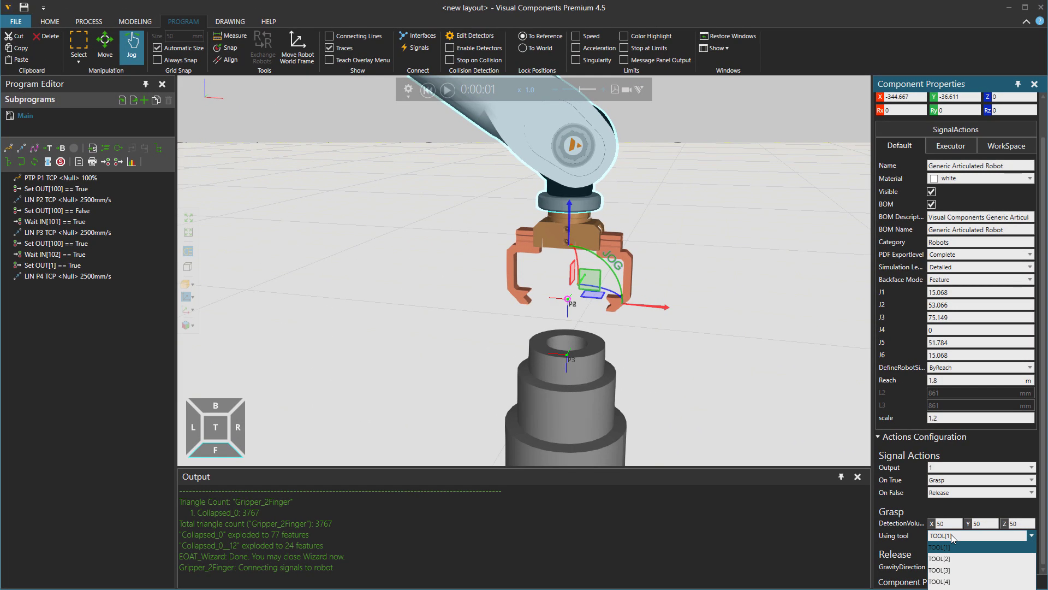
pyautogui.click(947, 543)
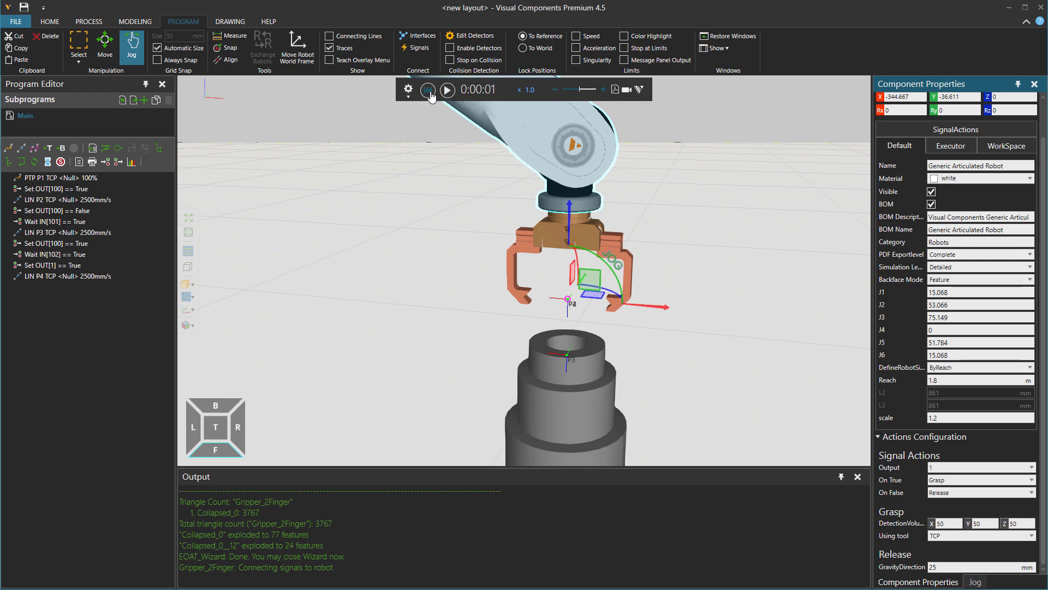
# Run the simulation to check the lift, centering the view on the gripper, then reset.
pyautogui.click(429, 91)
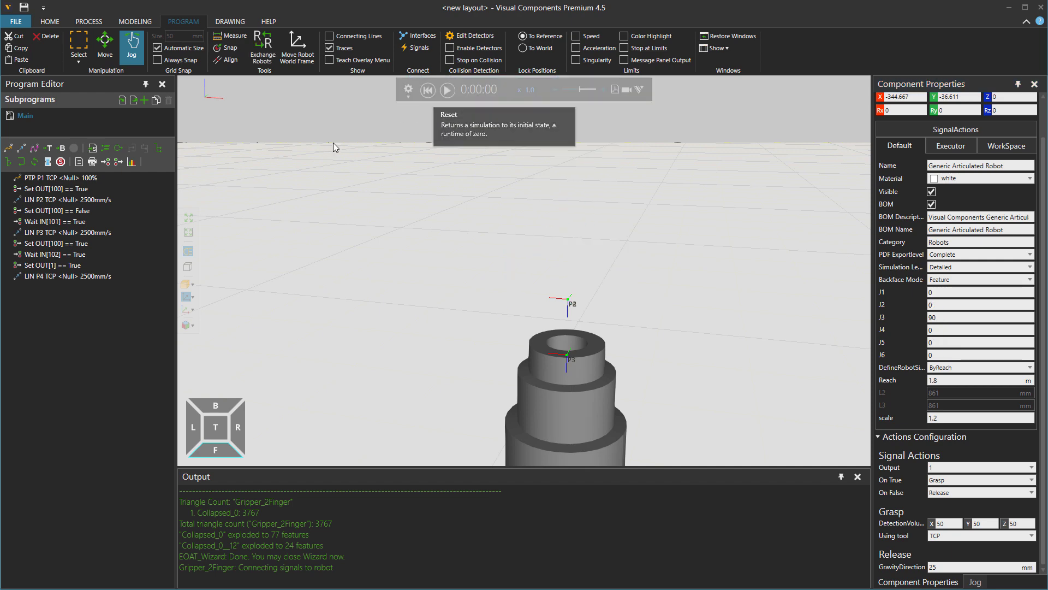
pyautogui.click(448, 90)
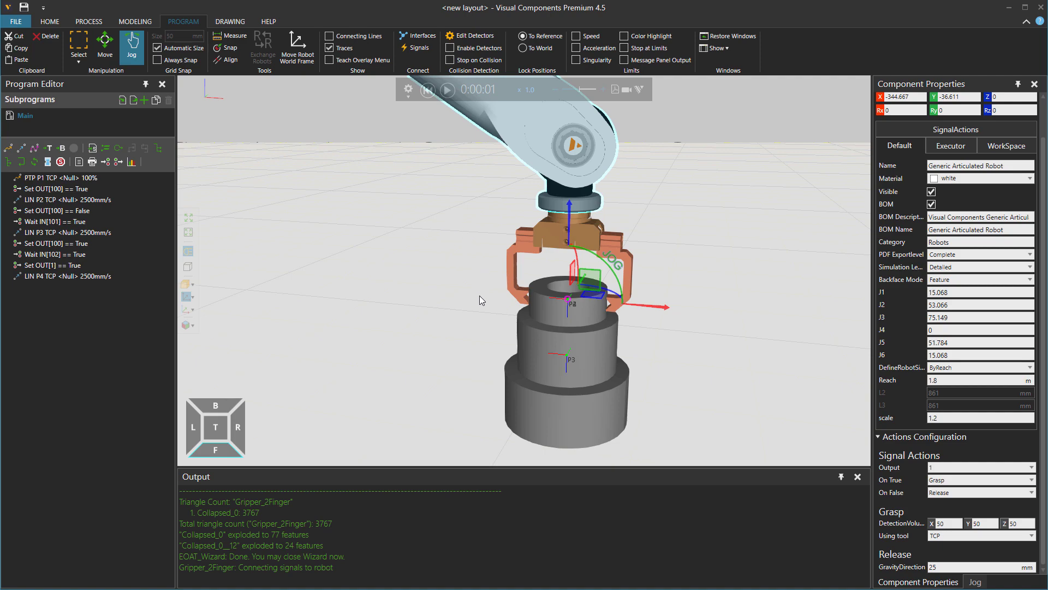
pyautogui.scroll(3, 475, 293)
pyautogui.keyDown('ctrl'); pyautogui.moveTo(475, 293); pyautogui.dragTo(646, 134, button='right'); pyautogui.keyUp('ctrl')
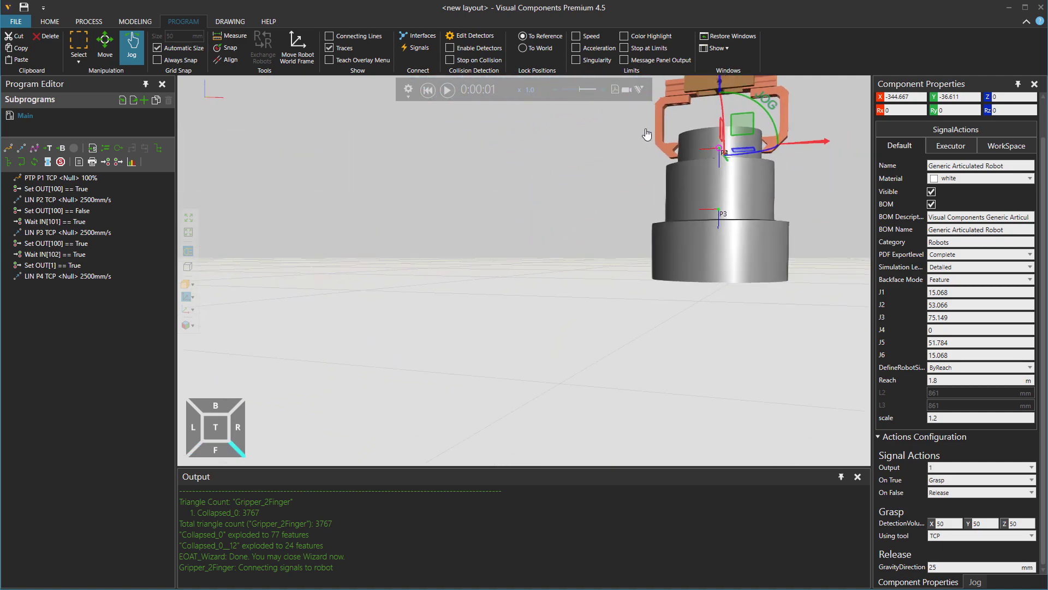
pyautogui.scroll(-5, 552, 255)
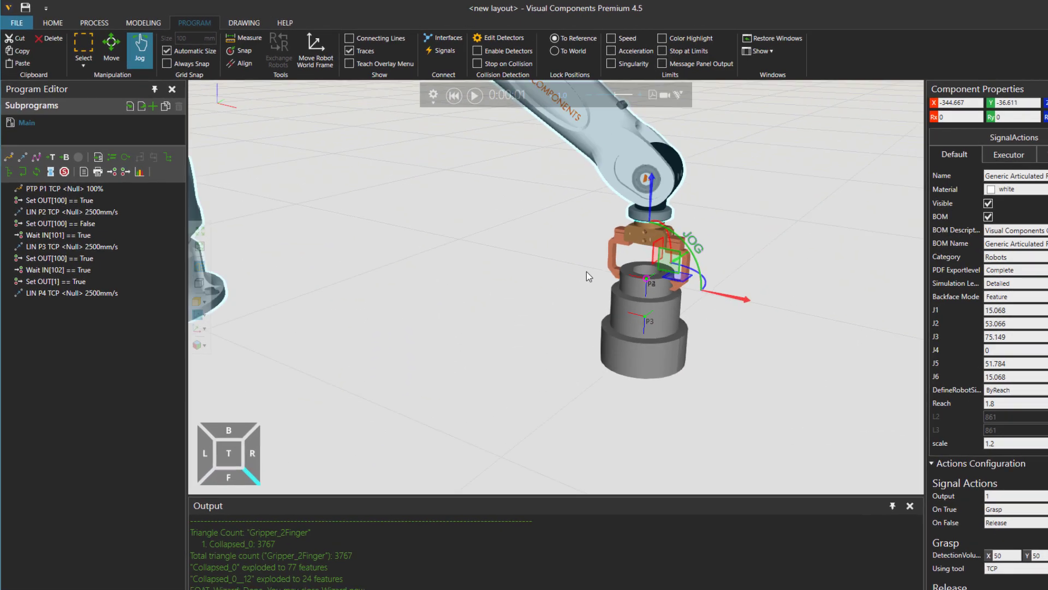
pyautogui.scroll(-3, 587, 270)
pyautogui.scroll(3, 537, 244)
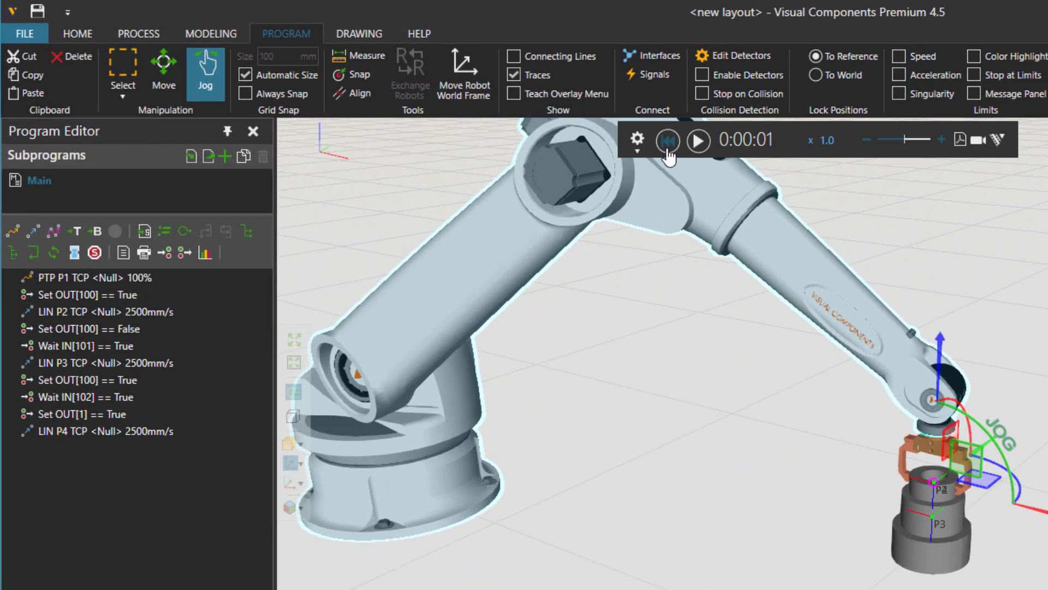
pyautogui.click(668, 142)
# Copy PTP P1 and paste it after LIN P4 as PTP P5.
pyautogui.click(105, 295)
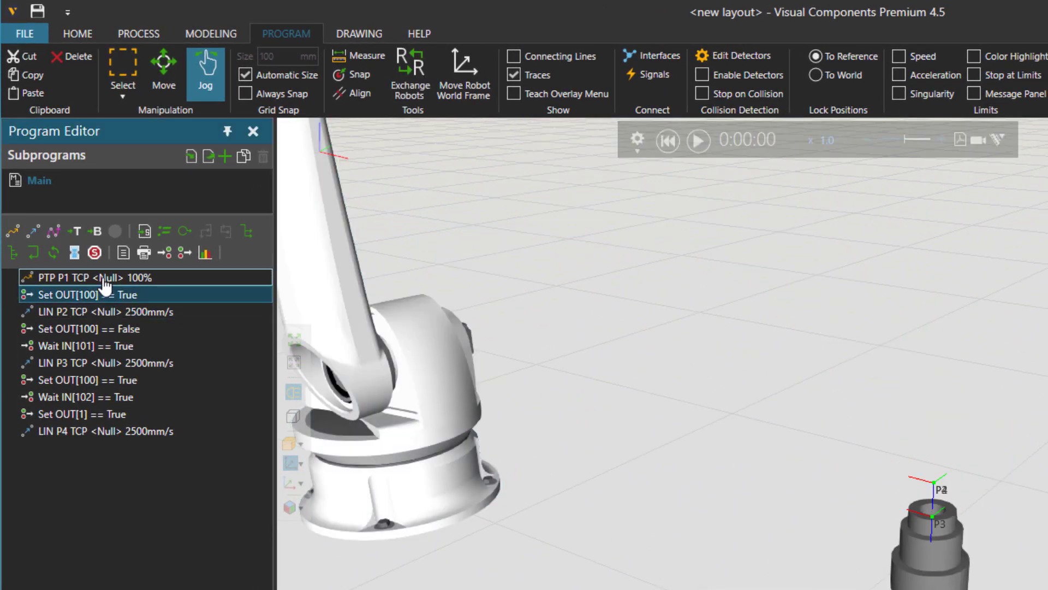
pyautogui.click(105, 285)
pyautogui.rightClick(139, 280)
pyautogui.press('Escape')
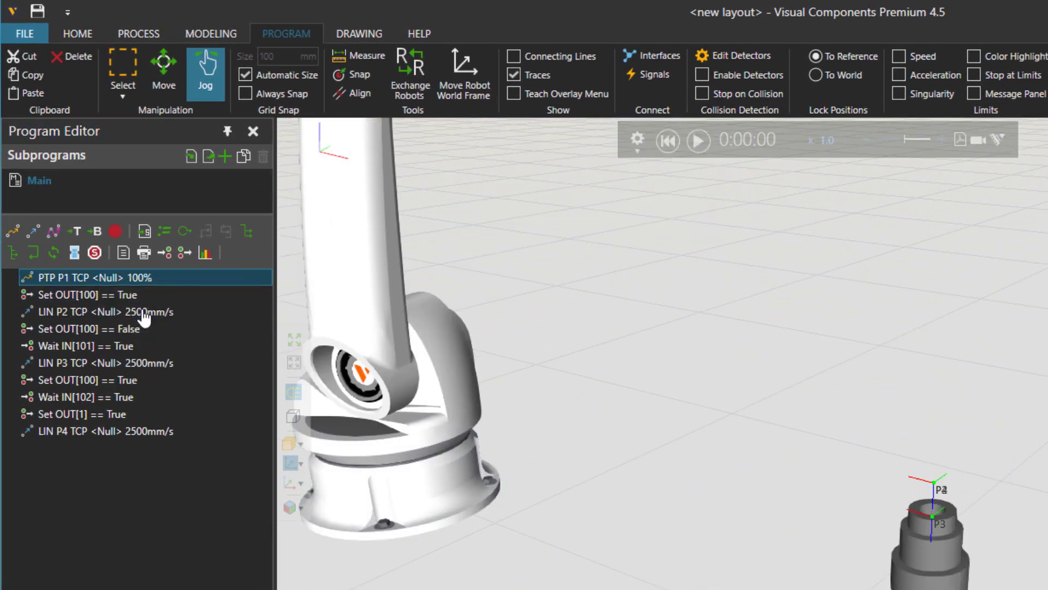
pyautogui.click(119, 434)
pyautogui.rightClick(118, 434)
pyautogui.click(153, 481)
# Reset and play the program so the robot lifts the lathe part.
pyautogui.scroll(-1, 593, 450)
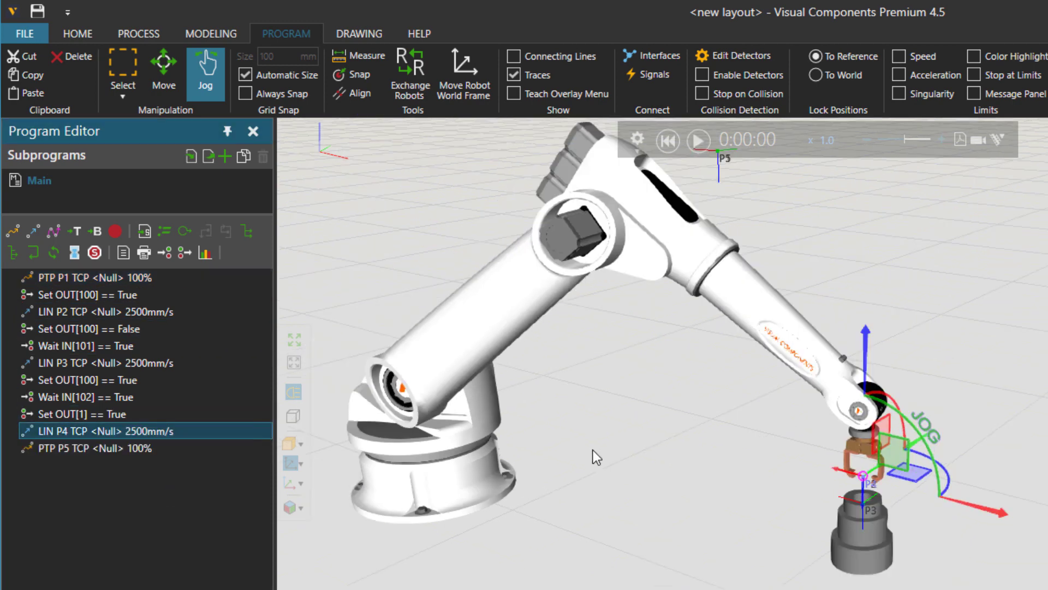
pyautogui.scroll(-2, 600, 442)
pyautogui.click(668, 141)
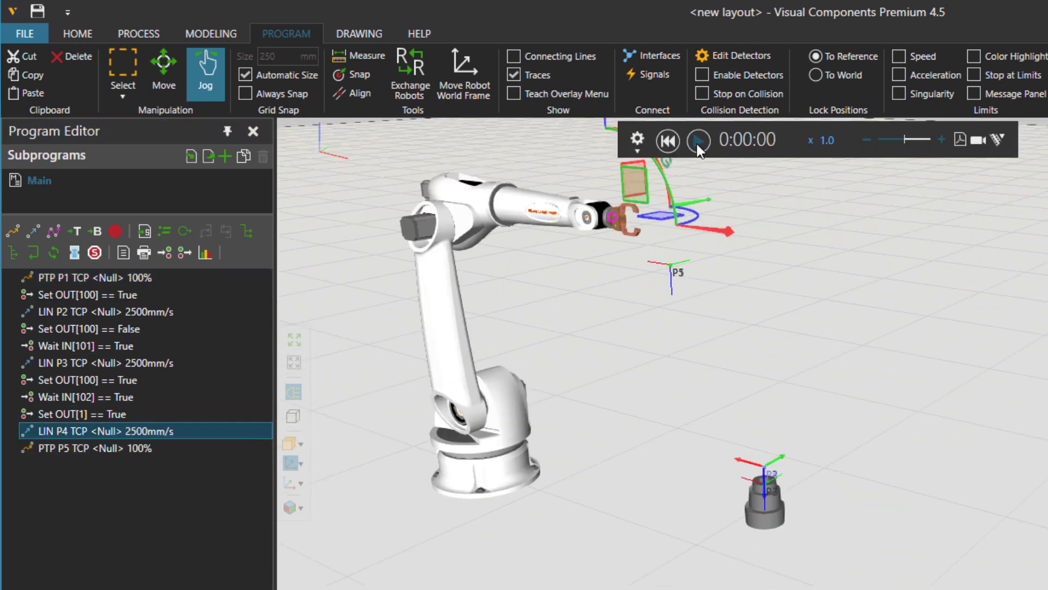
pyautogui.click(698, 141)
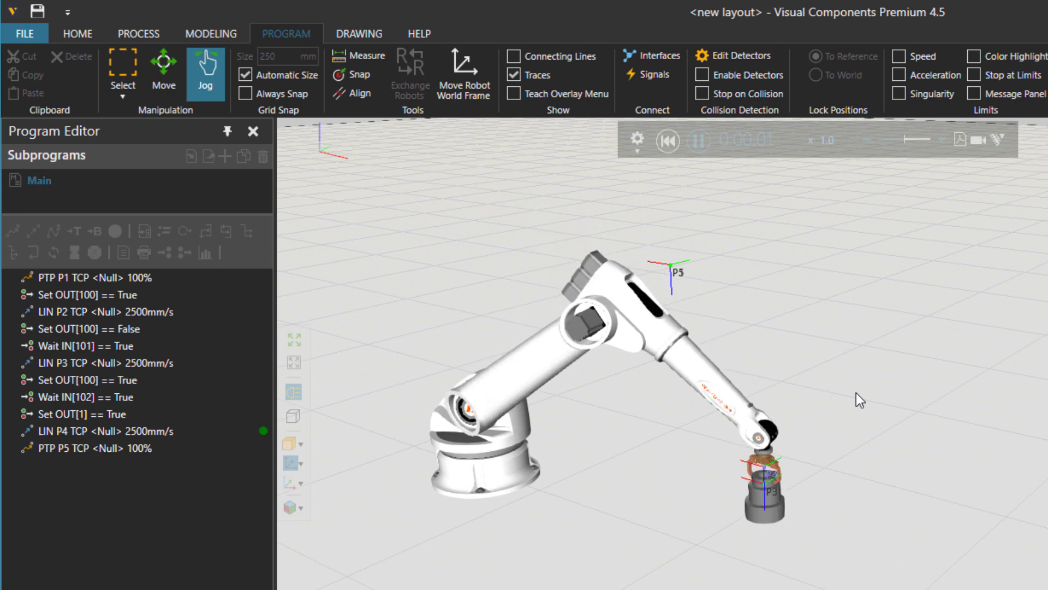